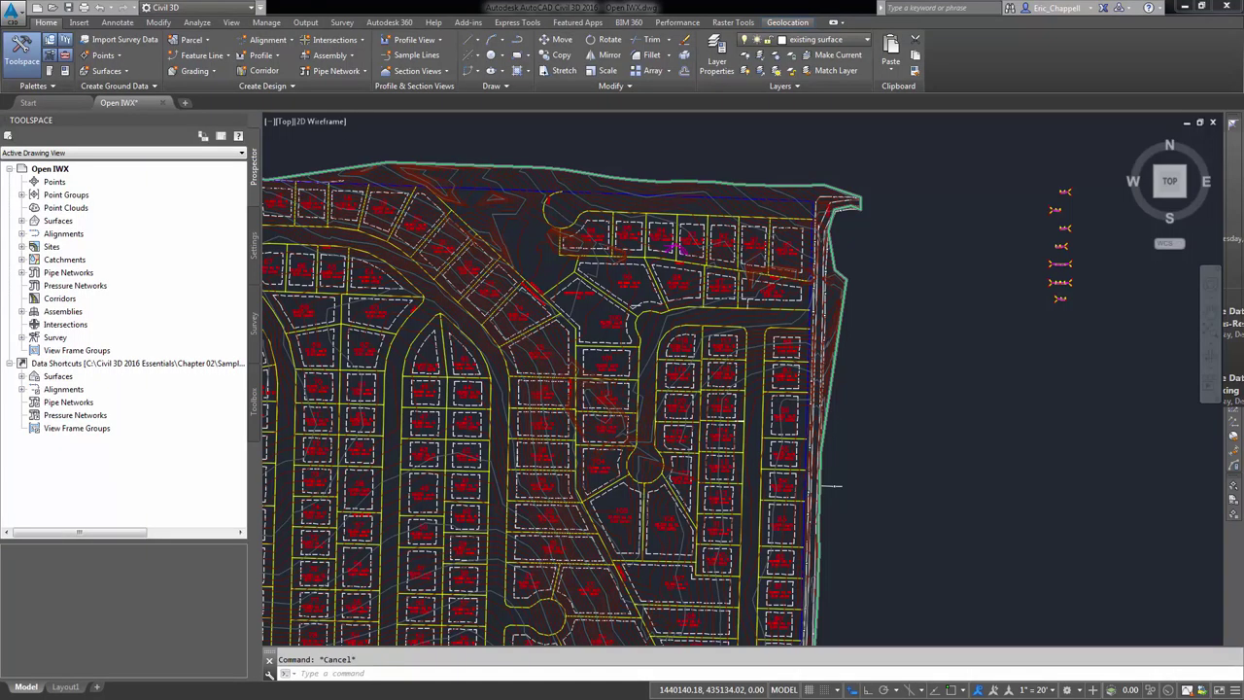
Switch the ribbon to the Insert tab for the InfraWorks 360 commands
left_click(79, 22)
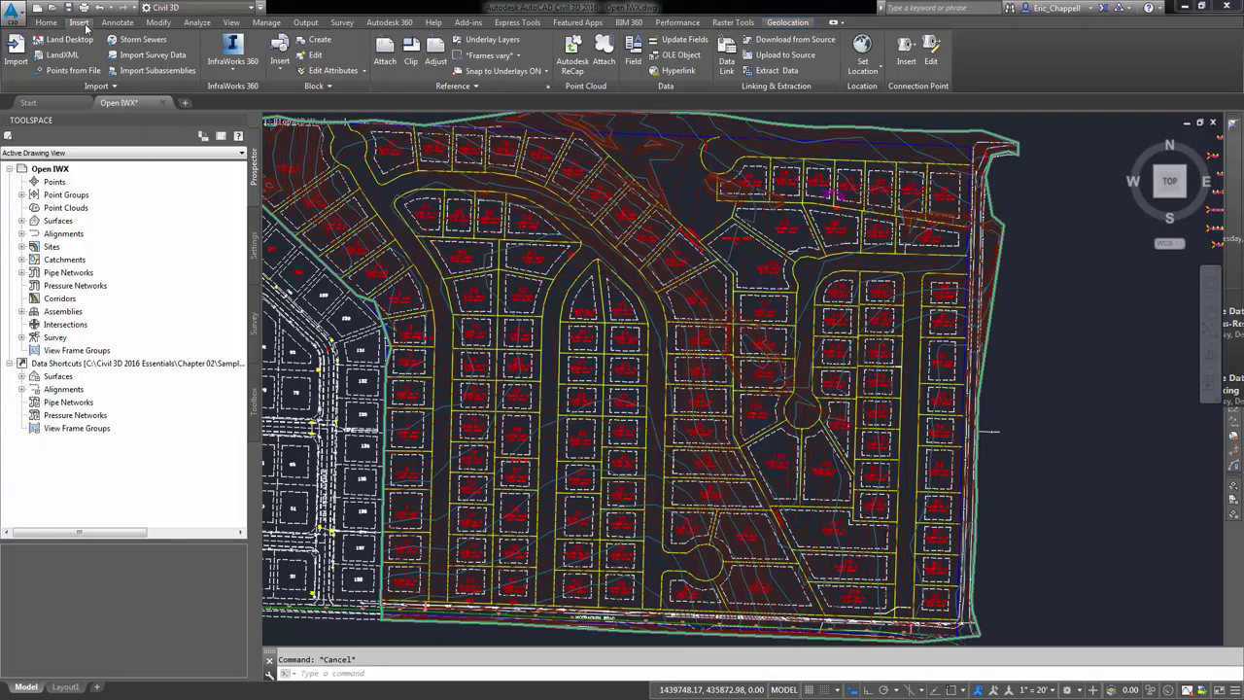
Open the InfraWorks 360 – Civil 3D Exchange Settings and browse for a saved configuration file
left_click(234, 78)
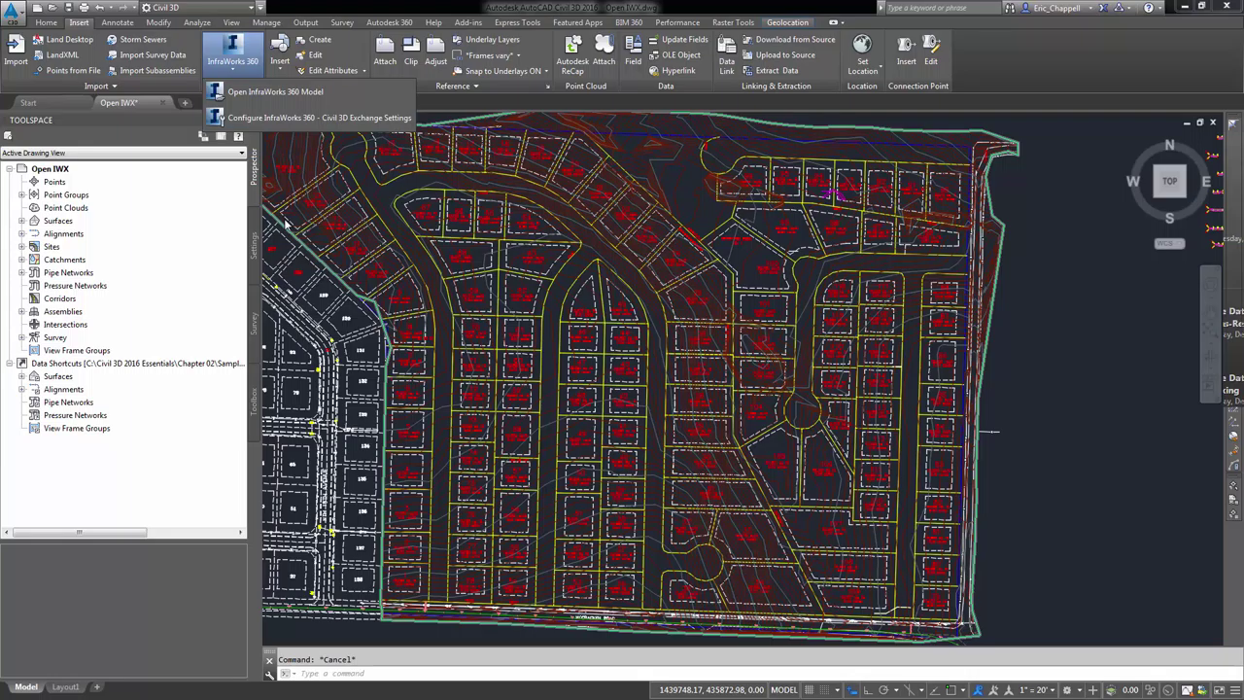
left_click(287, 118)
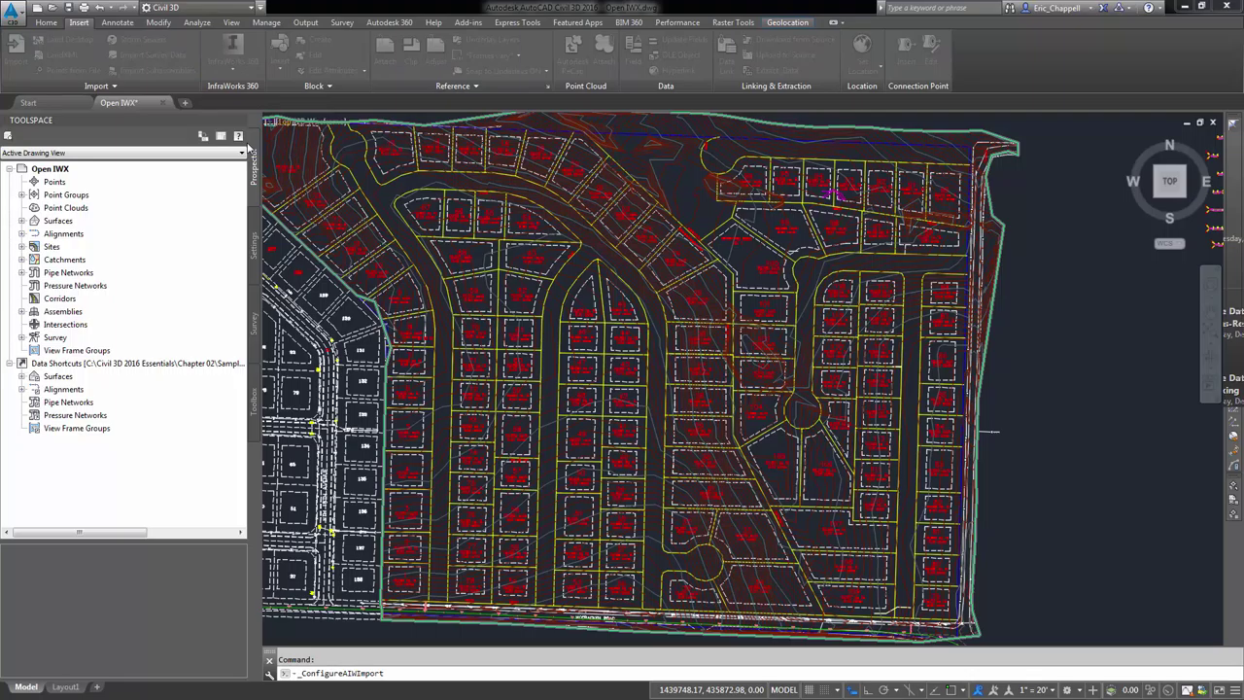
left_click_drag(627, 178, 809, 181)
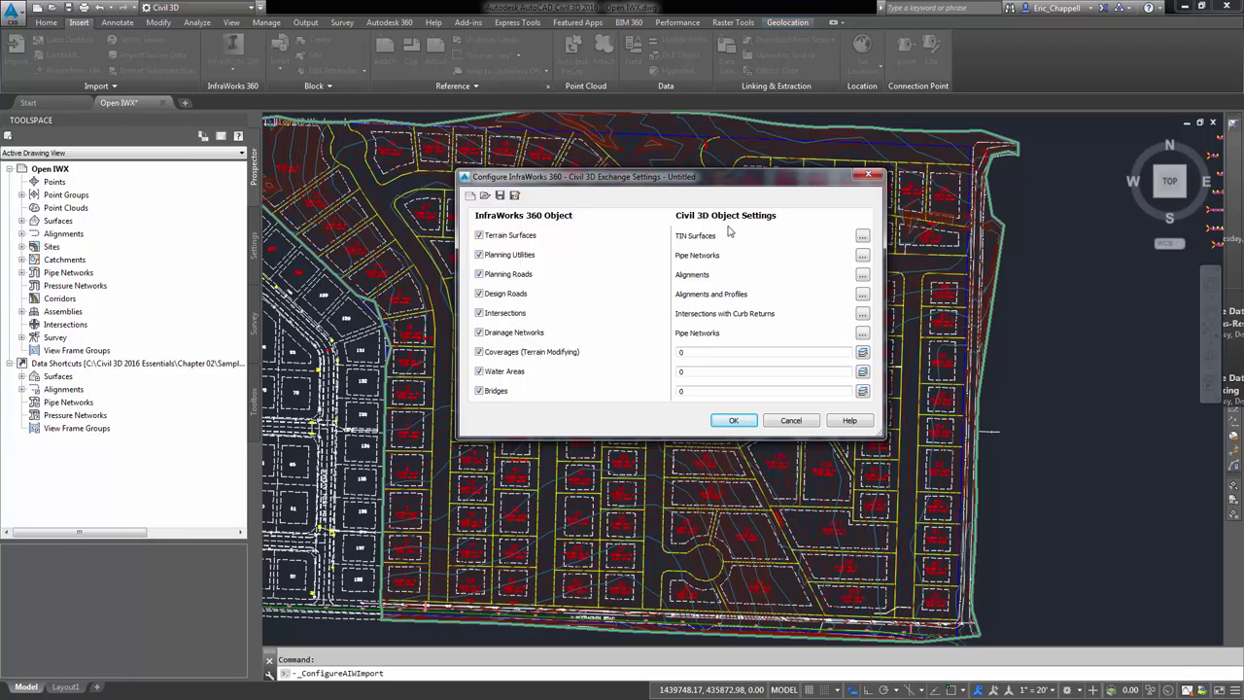
left_click(485, 196)
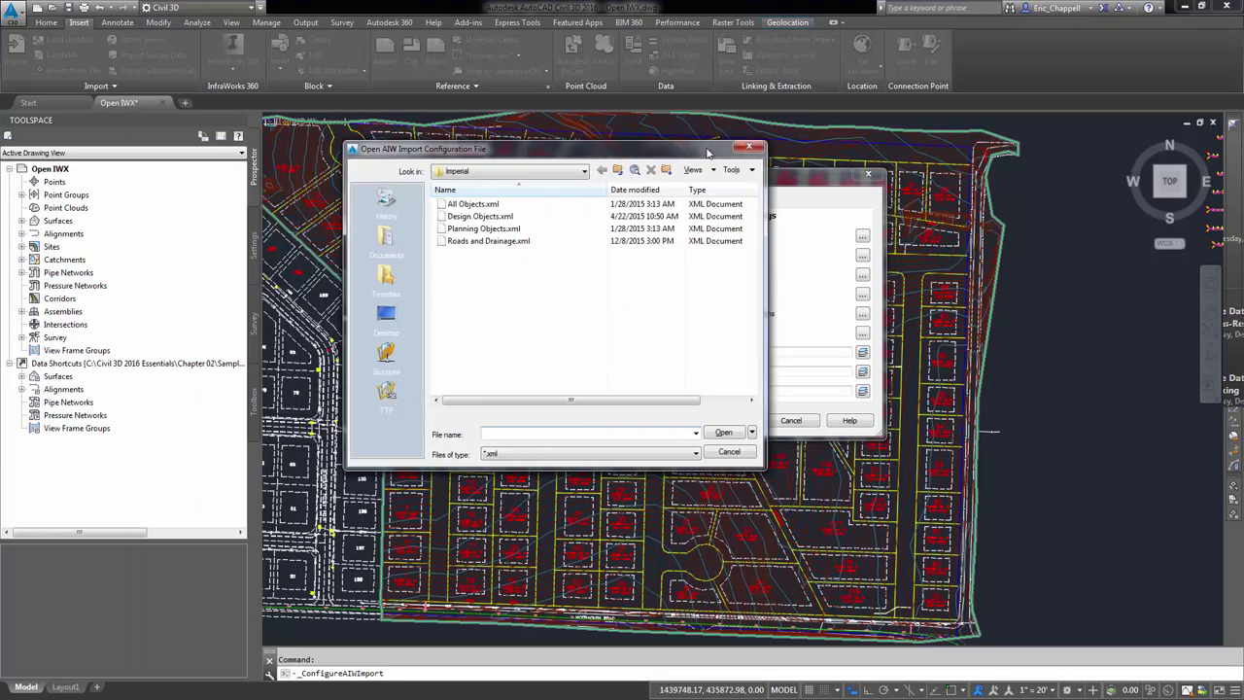
Load the Roads and Drainage.xml exchange configuration file
left_click(649, 240)
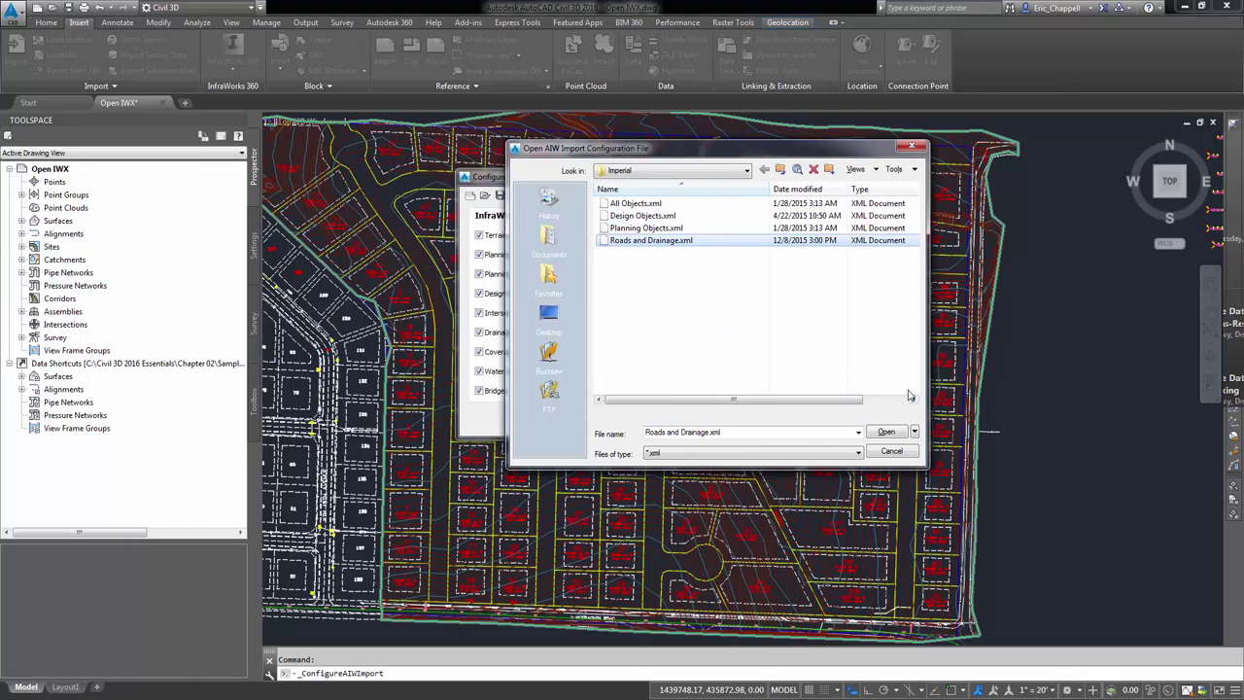
left_click_drag(693, 148, 809, 147)
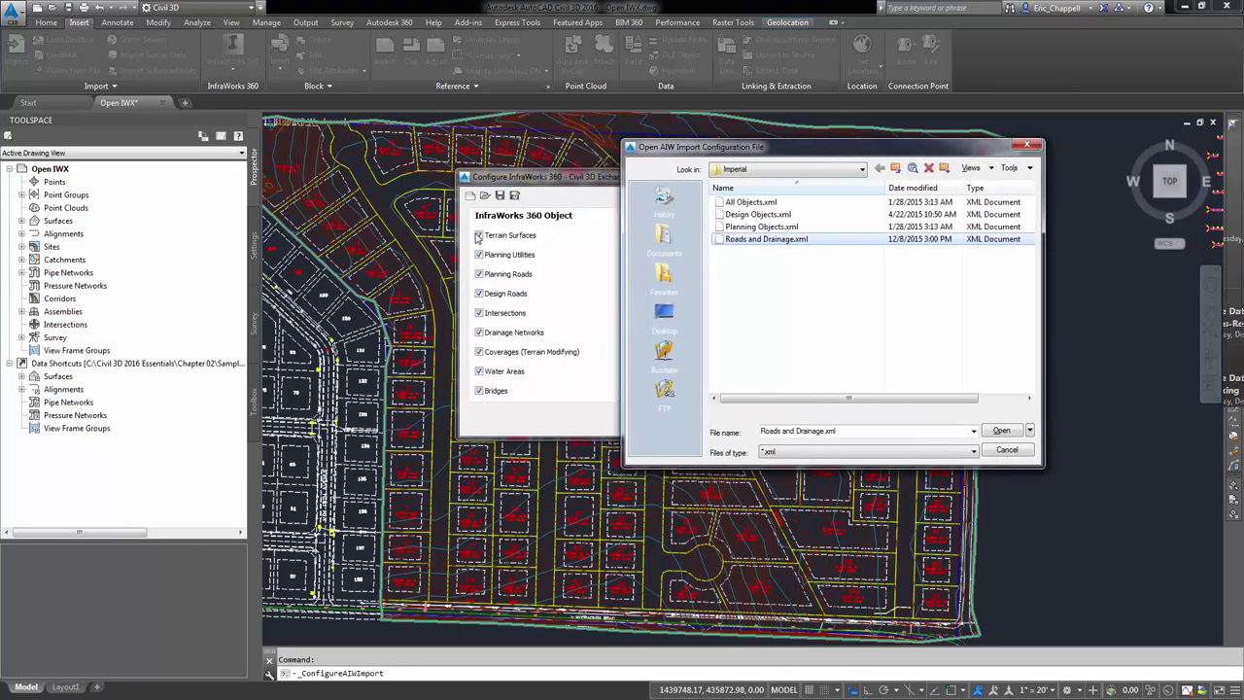
left_click(1000, 430)
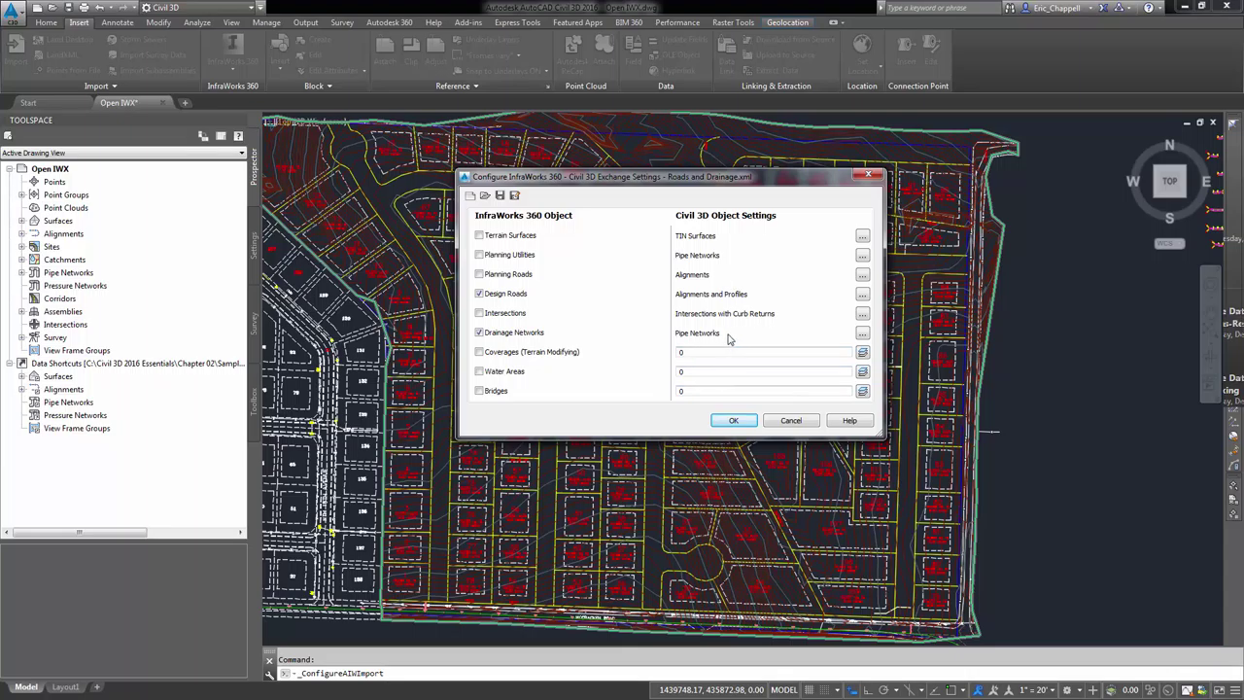
Review and accept the Planning Roads and Design Roads conversion settings
left_click(865, 279)
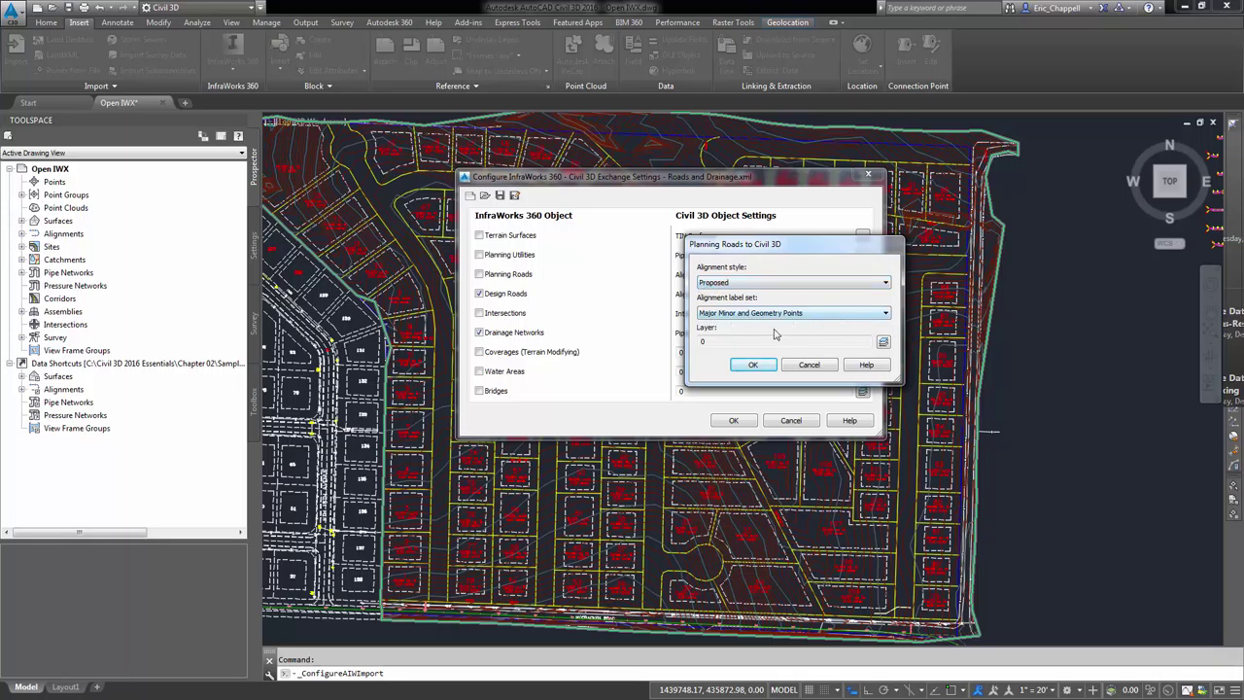
left_click(735, 366)
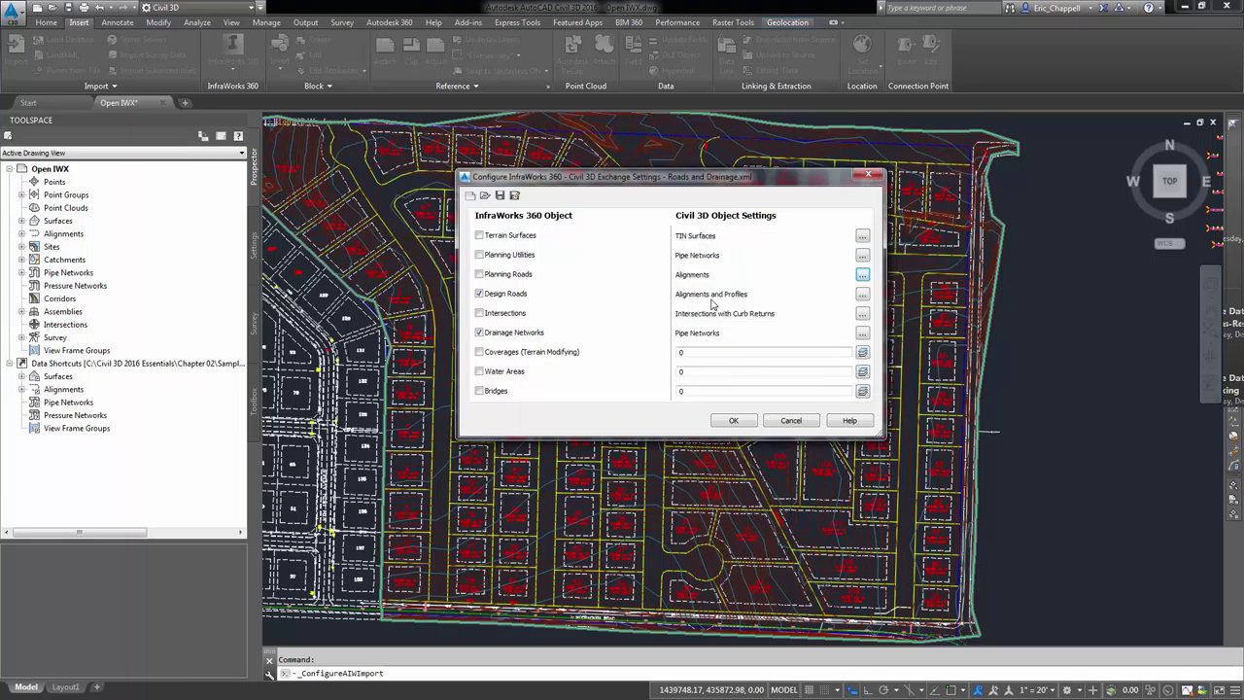
left_click(861, 295)
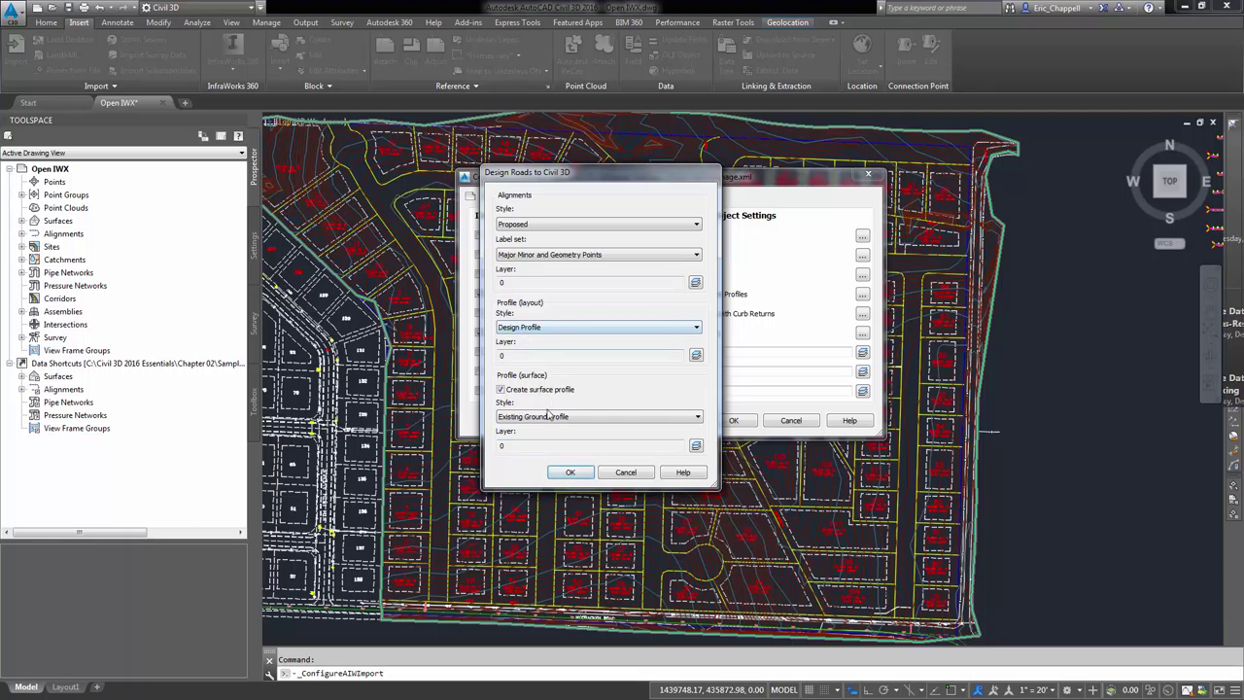
left_click(573, 473)
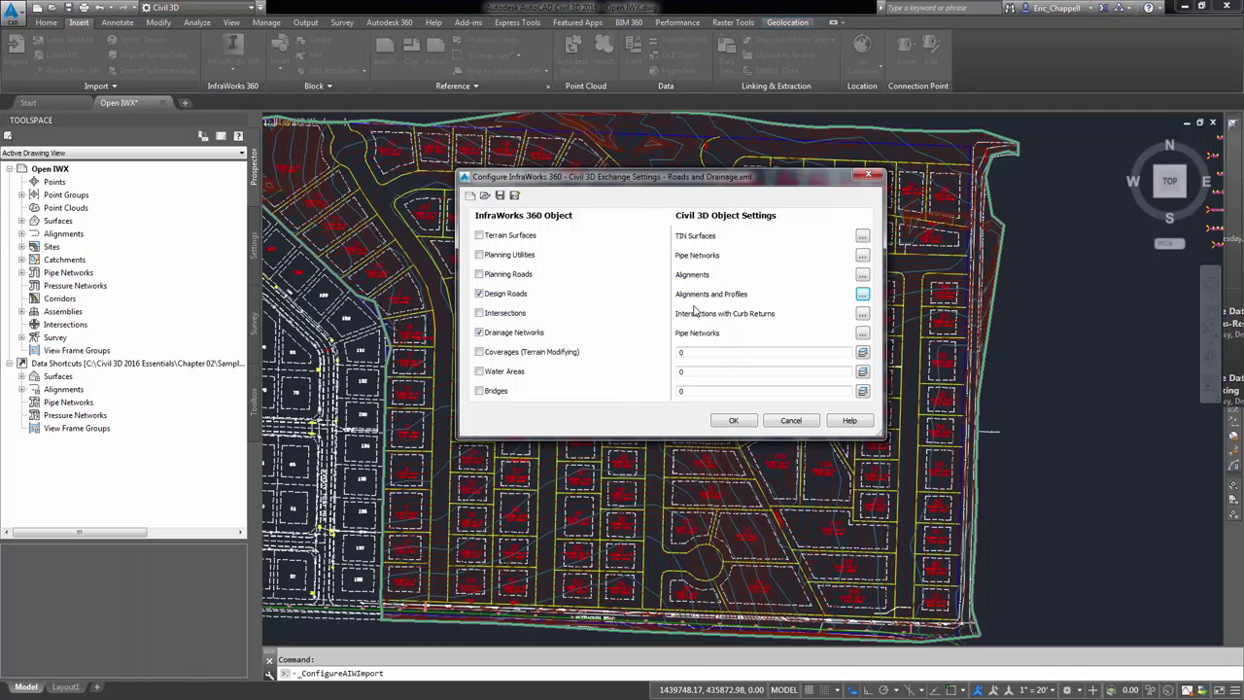
Check the Drainage Networks pipe, manhole and inlet settings, then confirm the exchange configuration
left_click(694, 334)
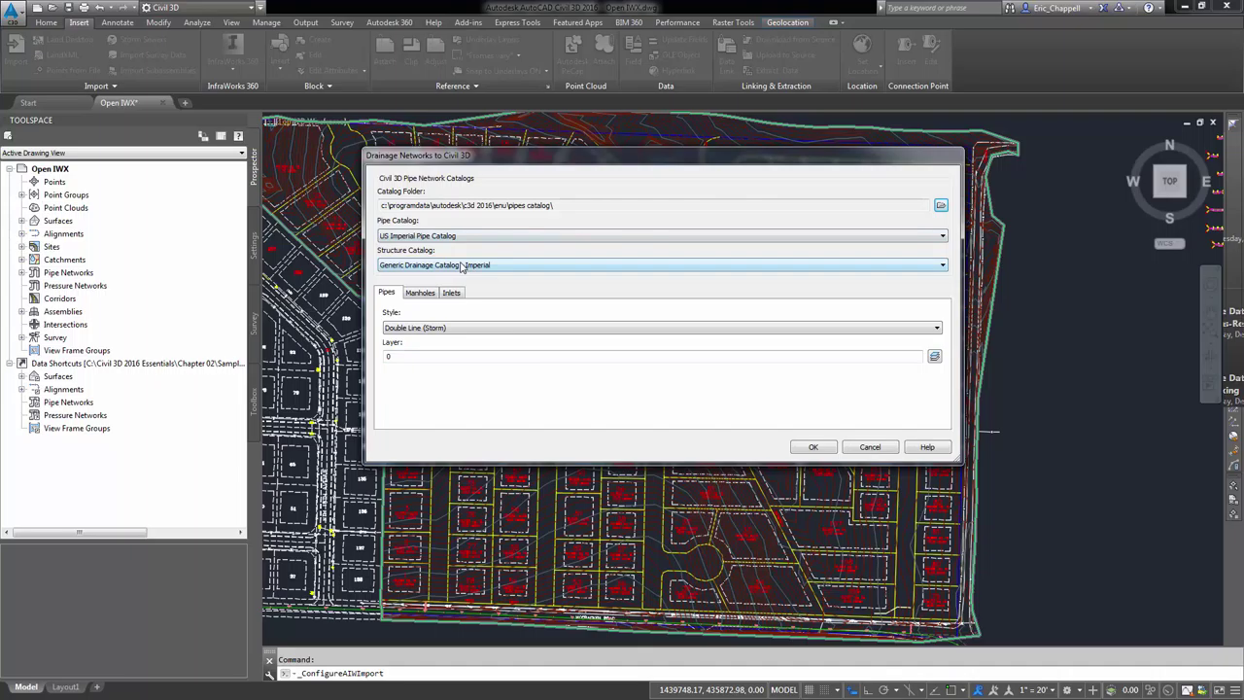
left_click(426, 295)
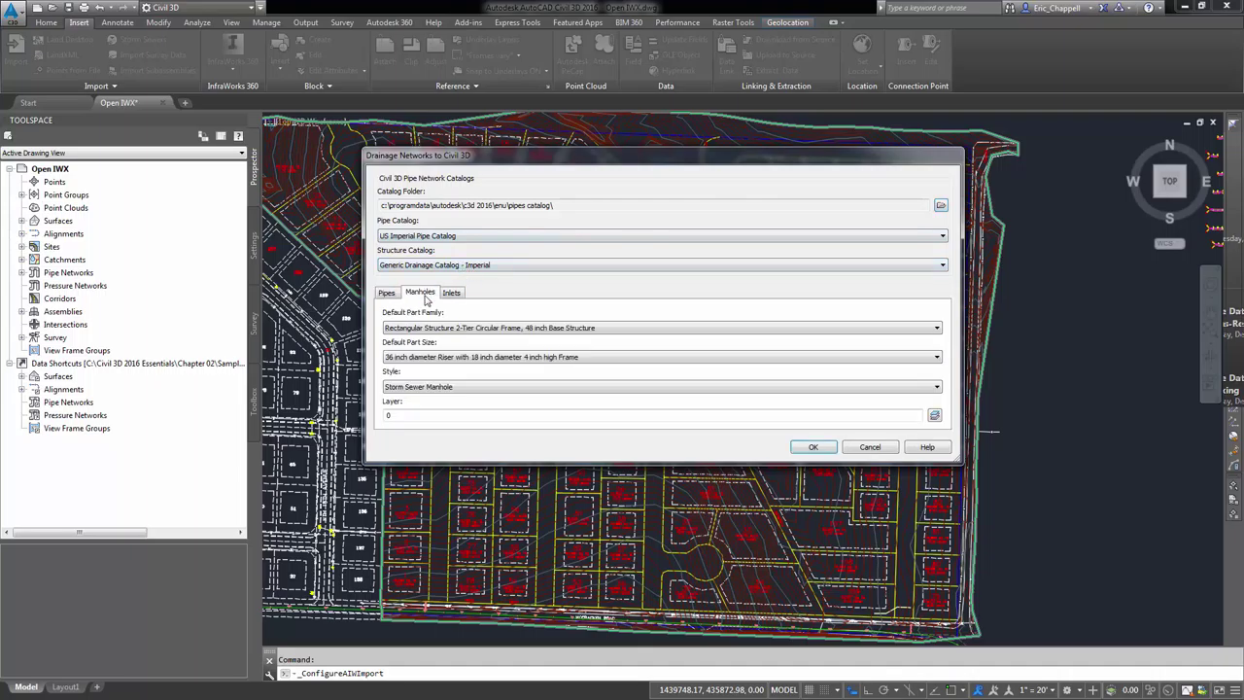
left_click(451, 294)
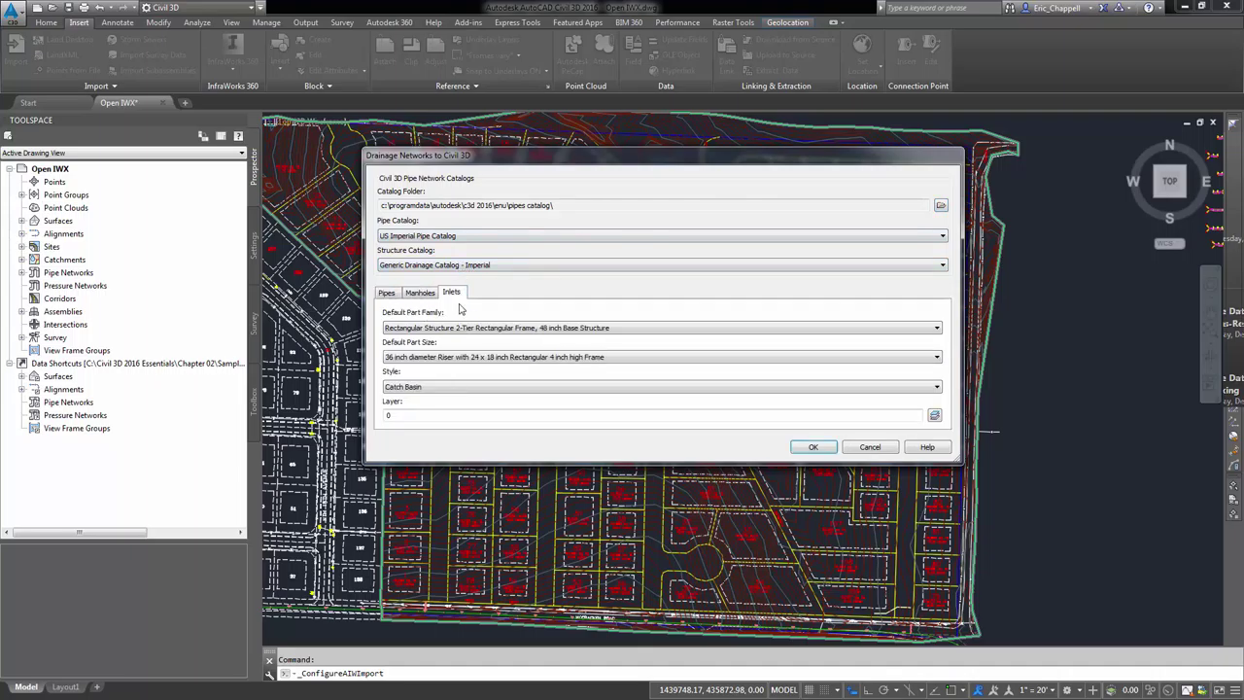
left_click(814, 447)
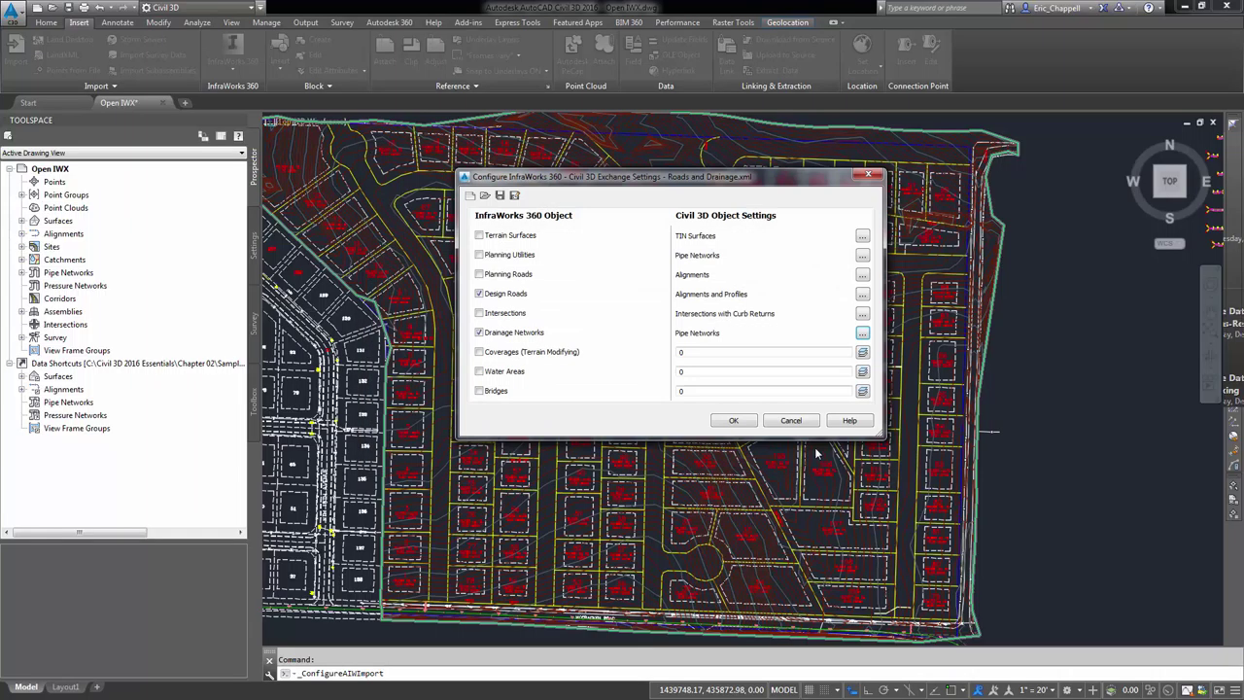
left_click(735, 421)
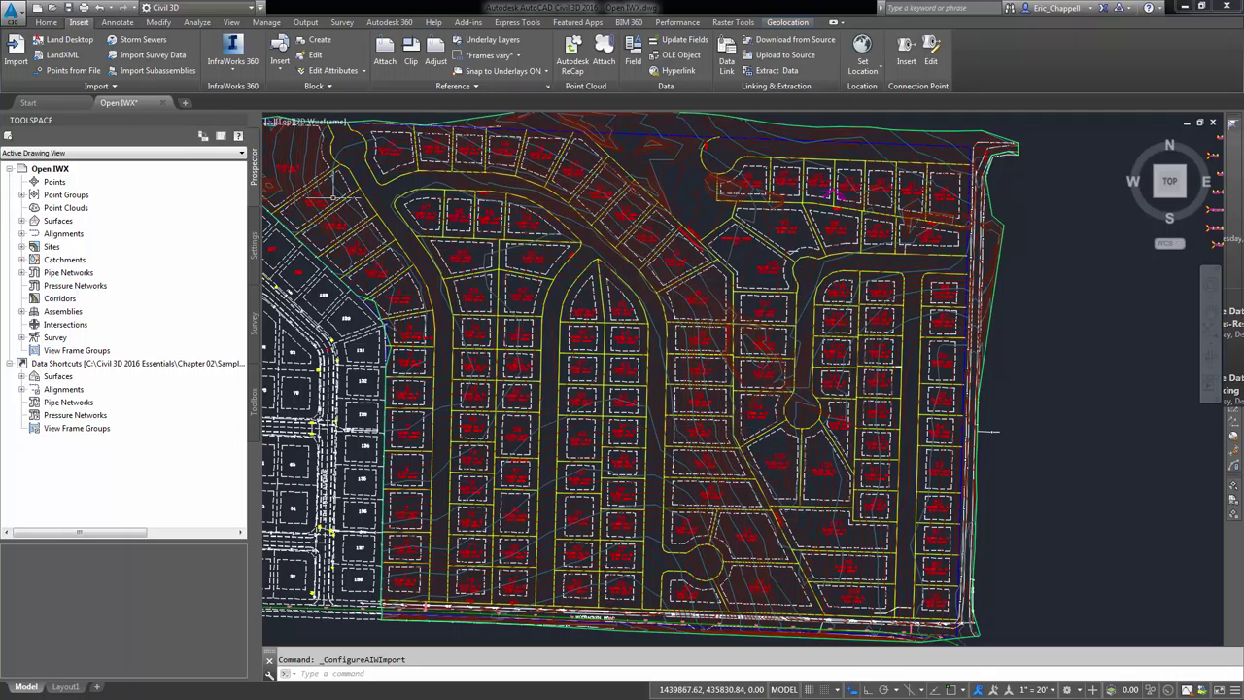
Start an InfraWorks 360 model import using the Apple Springs-2.sqlite model file
left_click(232, 56)
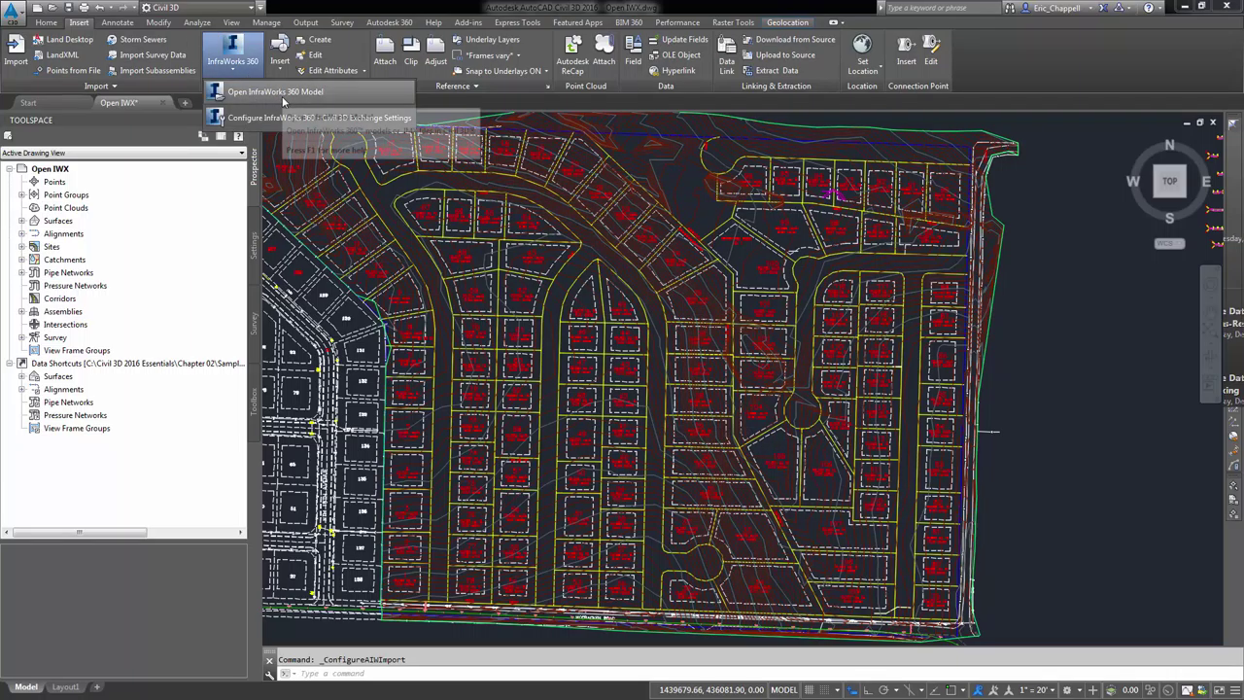
left_click(275, 92)
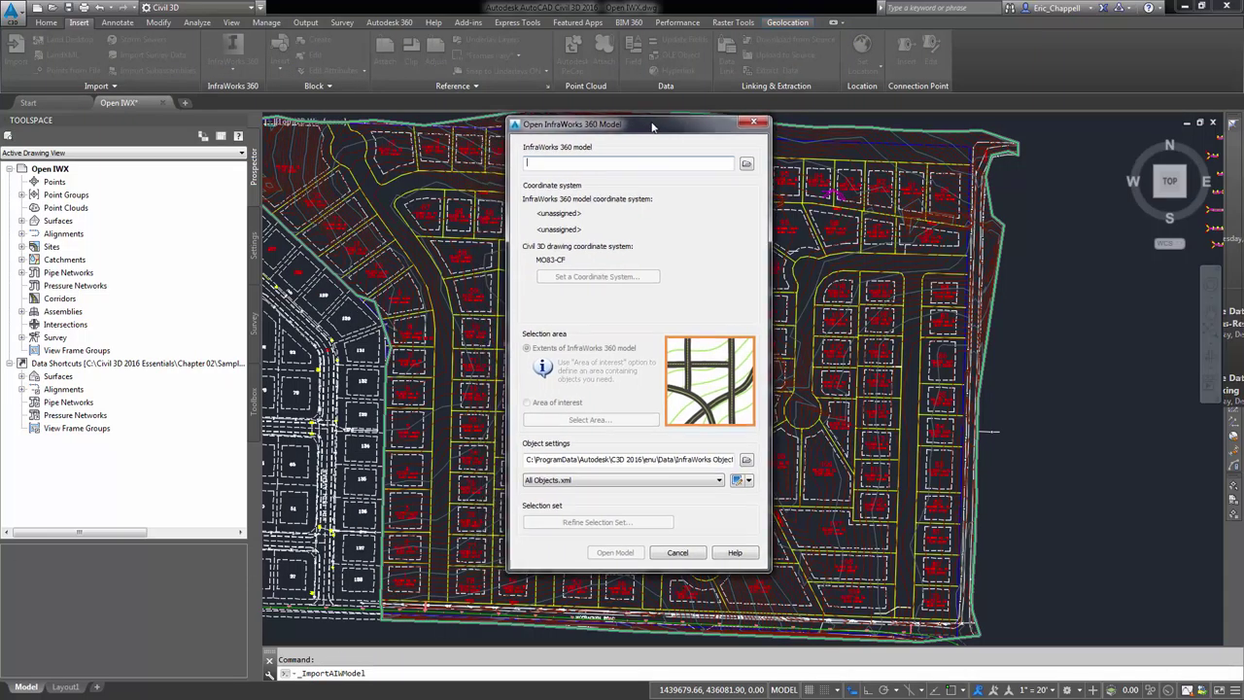
left_click(746, 164)
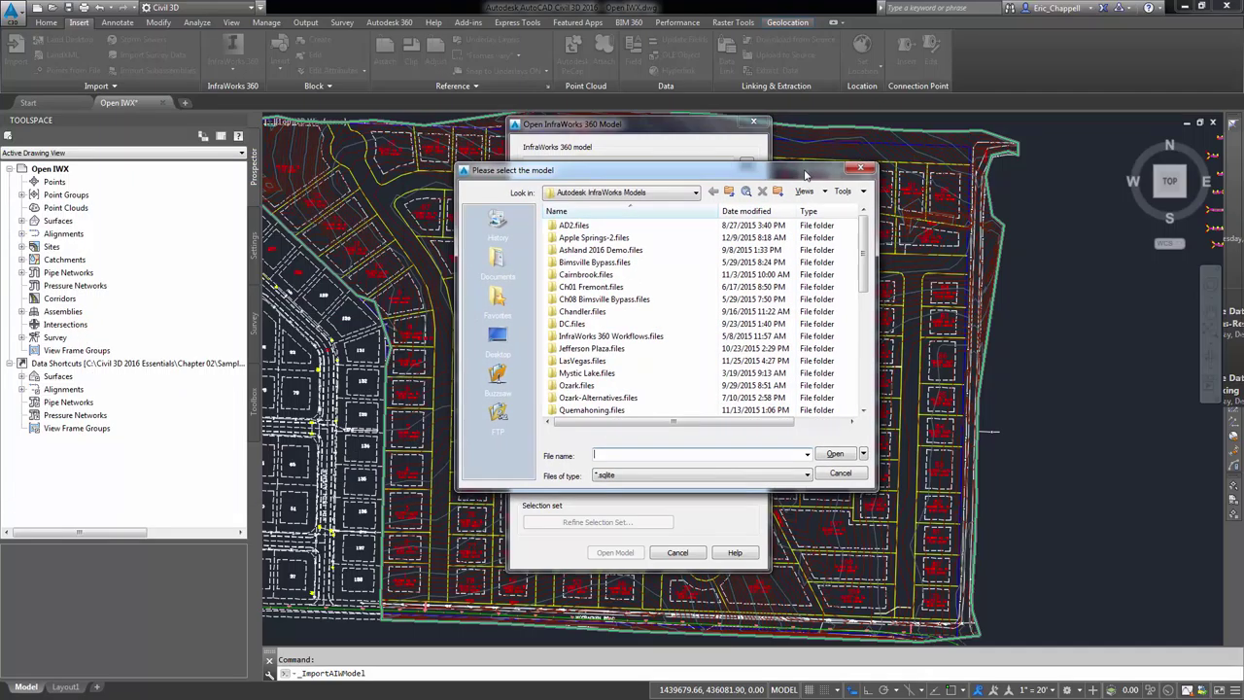
left_click_drag(864, 262, 864, 315)
left_click(572, 336)
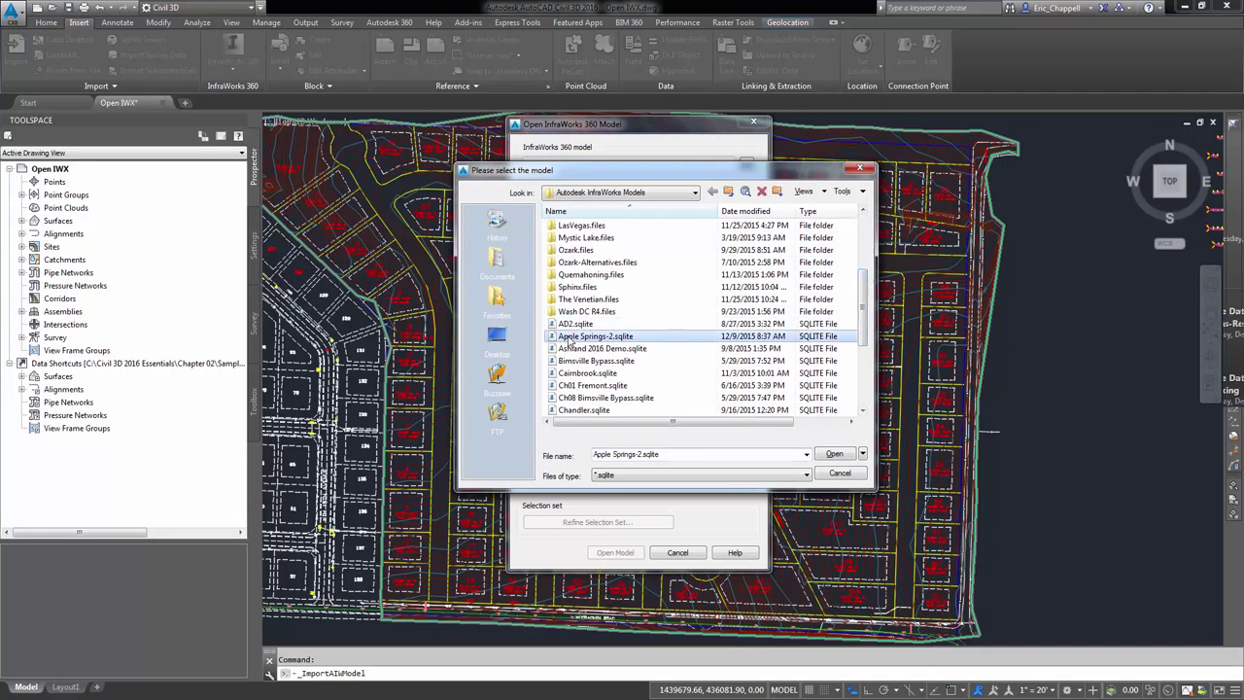
left_click(834, 453)
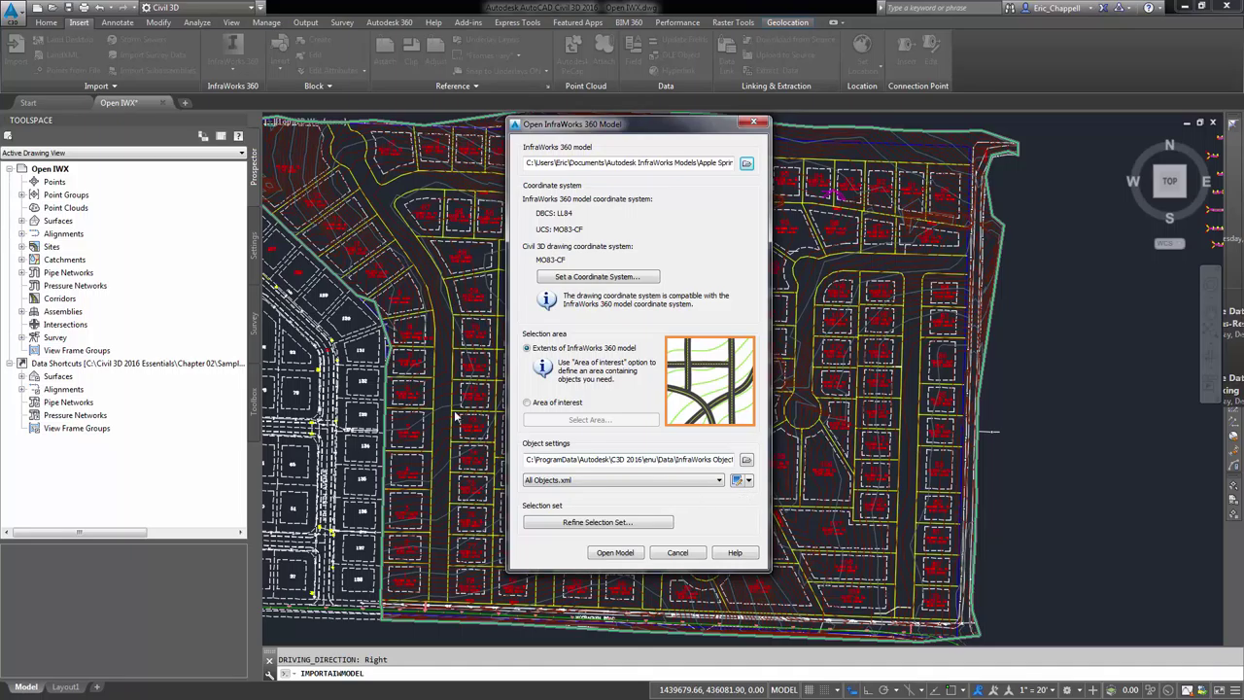
Limit the import to an area of interest windowed around the subdivision on the map
left_click(528, 402)
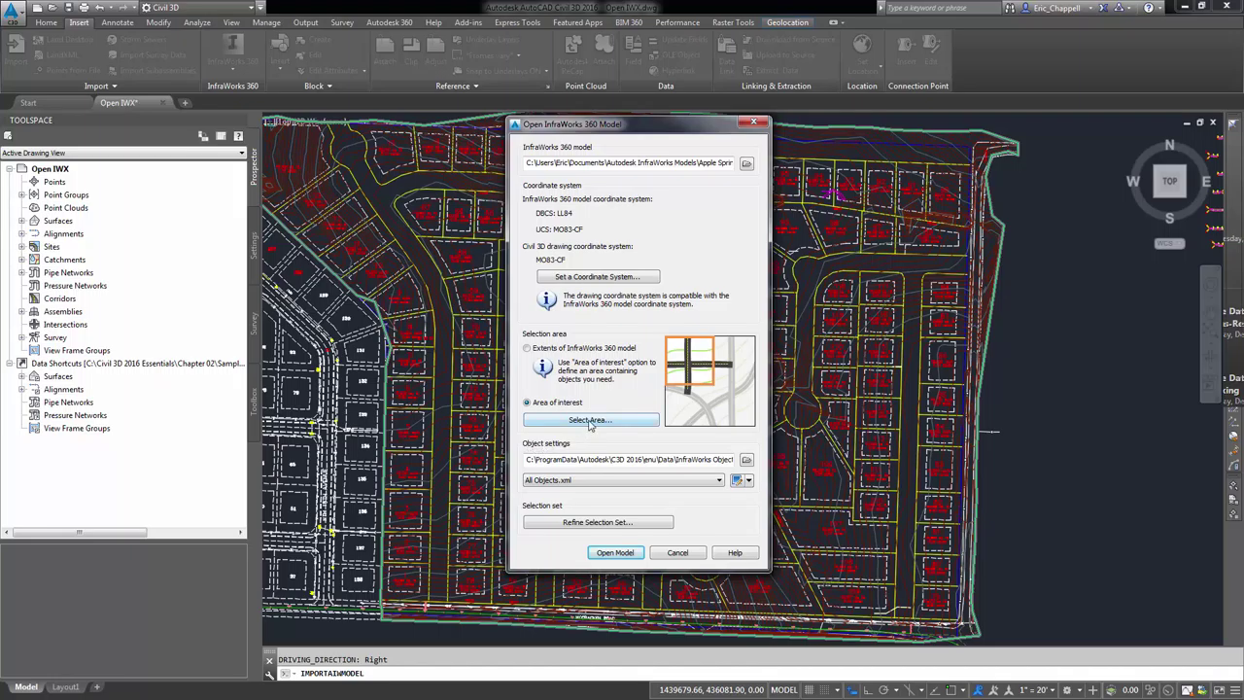
left_click(589, 421)
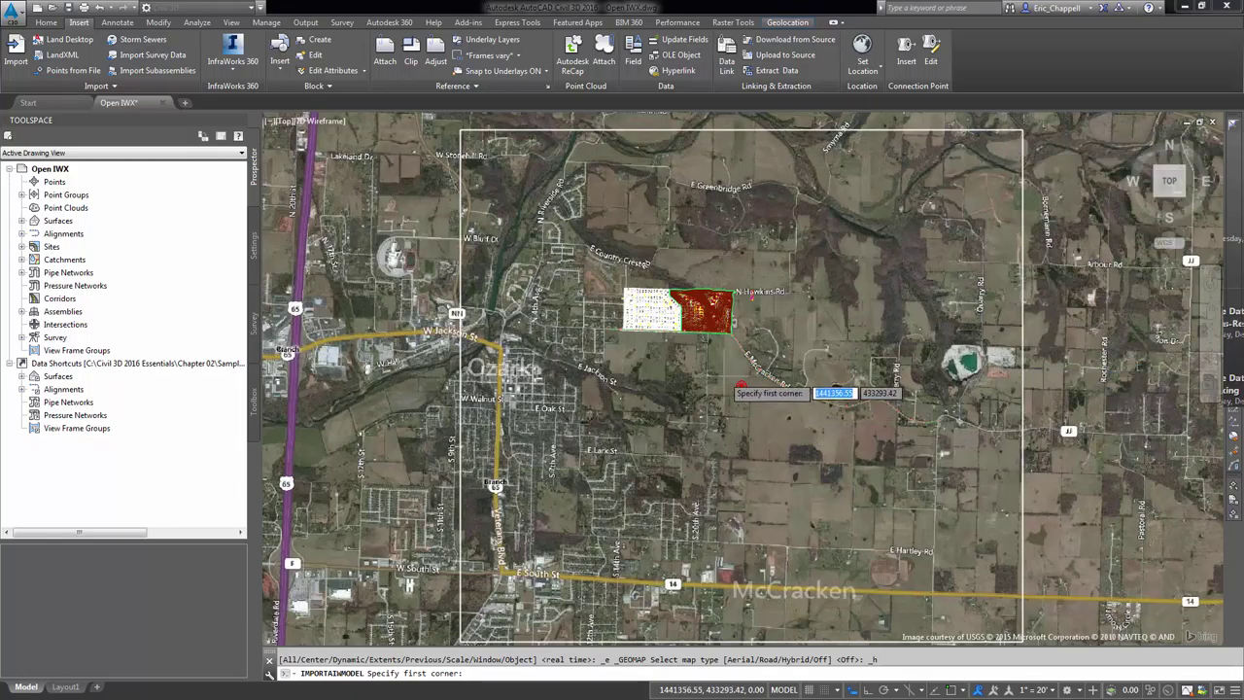
scroll(721, 379, "up", 4)
middle_click_drag(685, 282, 684, 381)
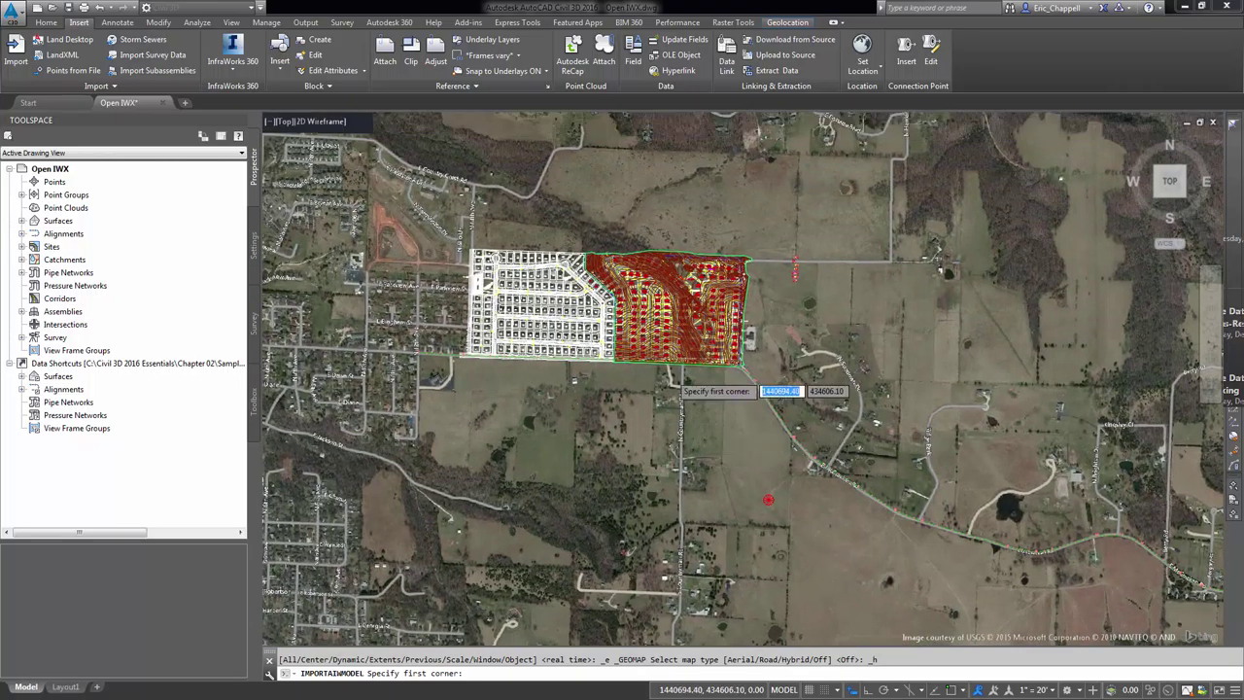
left_click(577, 243)
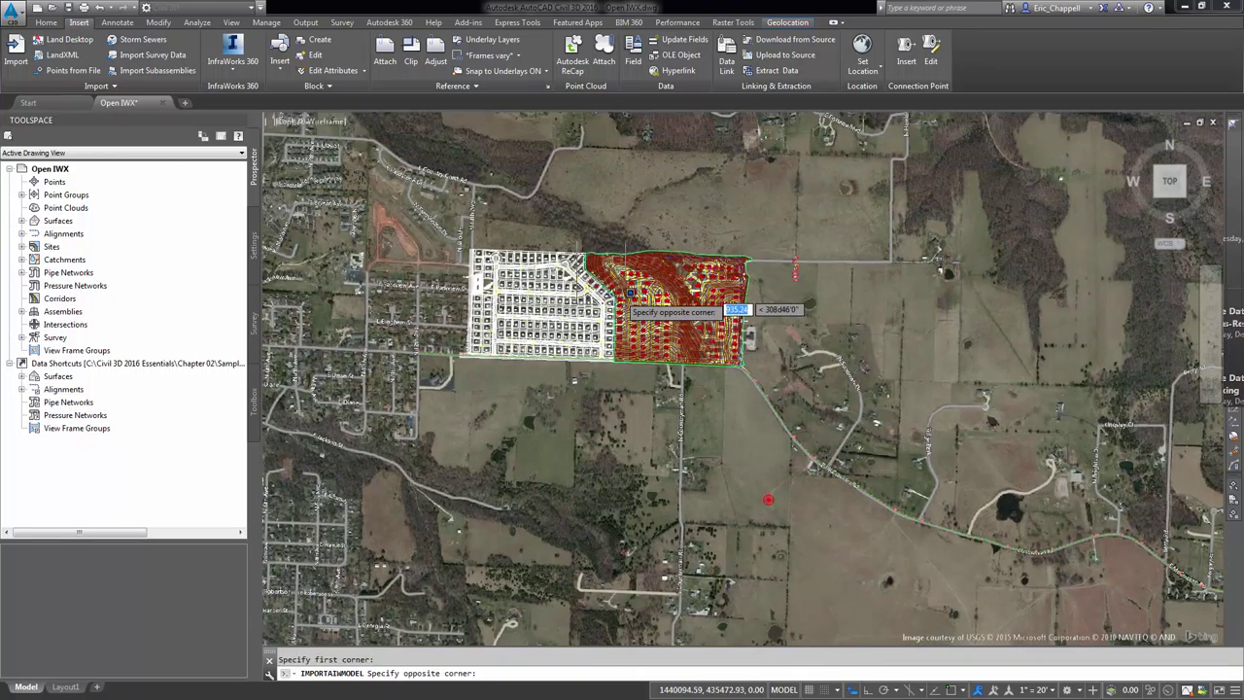
left_click(764, 367)
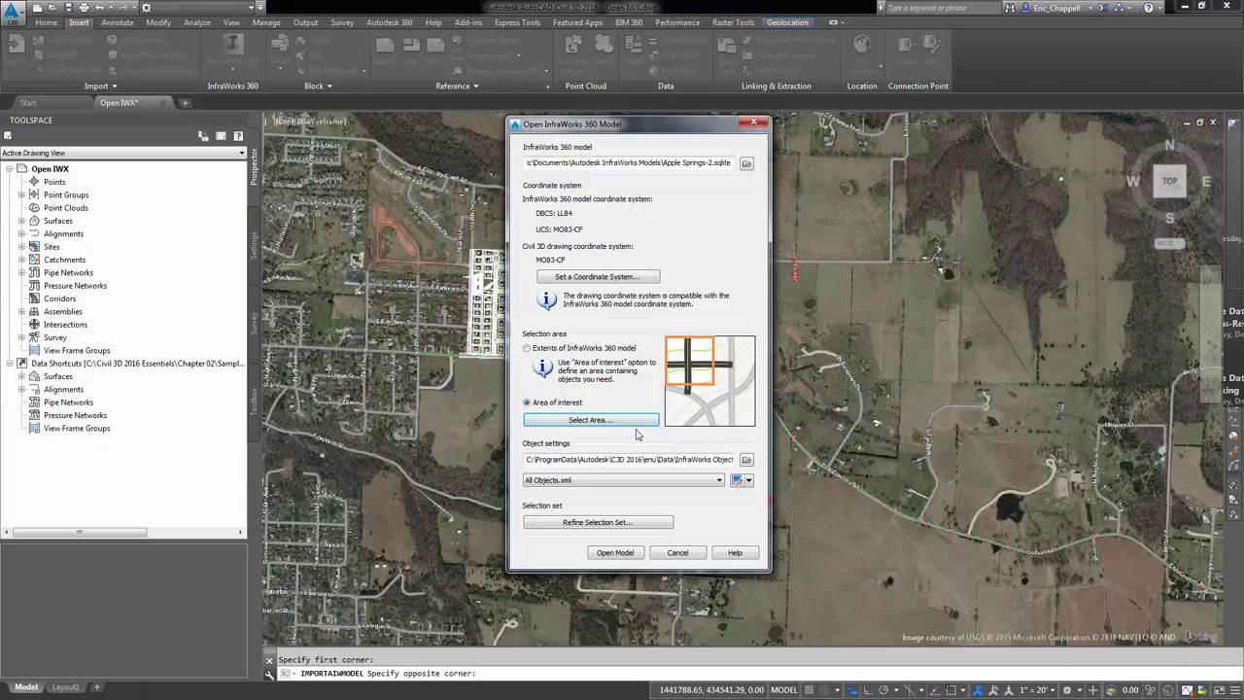
Choose Roads and Drainage.xml as the object settings file for the import
left_click(701, 486)
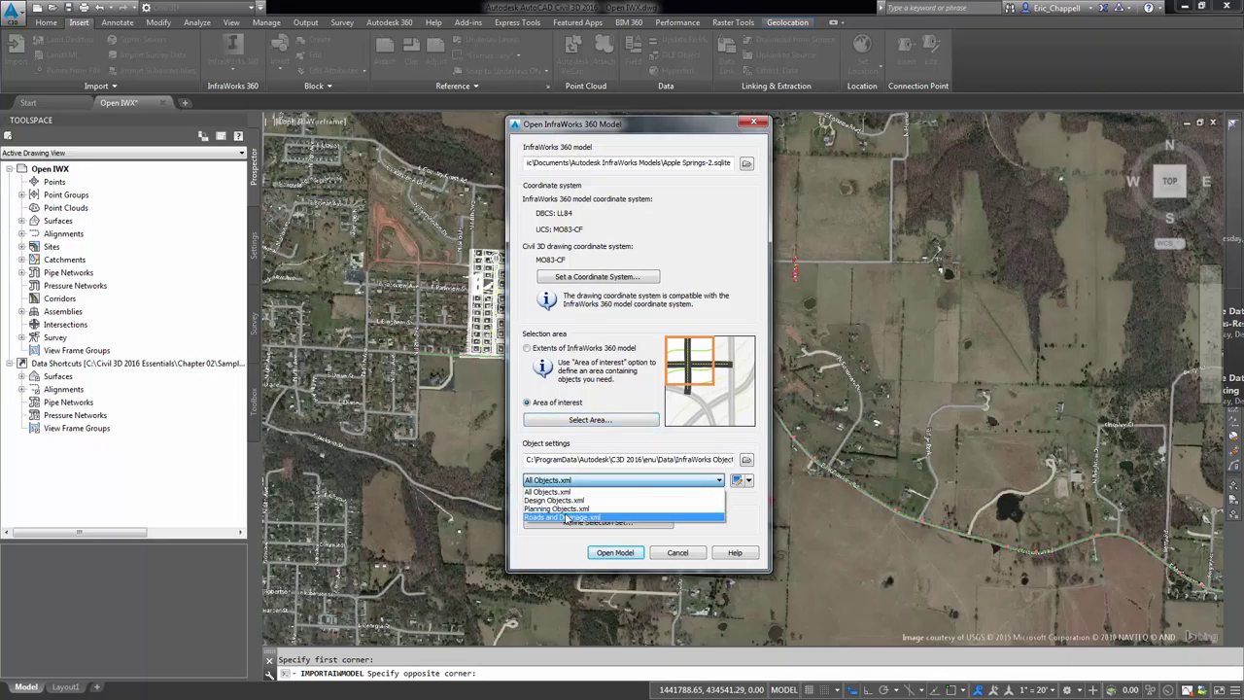
left_click(735, 511)
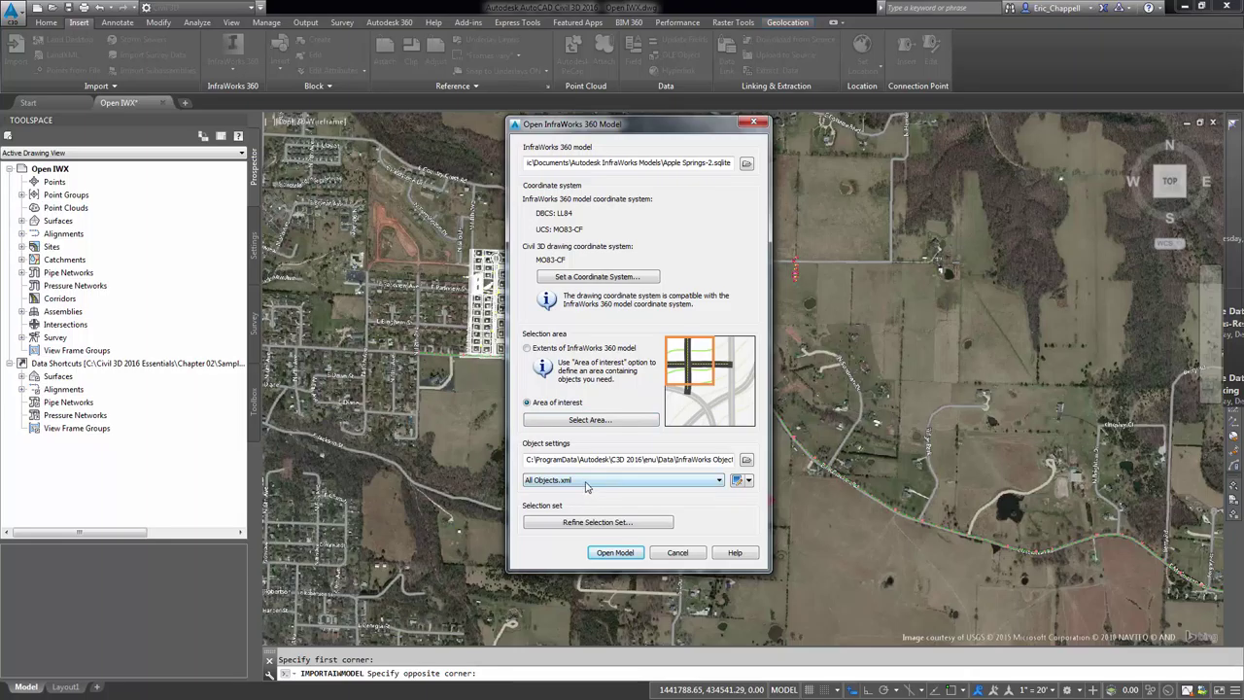
left_click(586, 485)
left_click(576, 522)
Import only design roads 1–4, East McCracken Road and McCracken Road, excluding intersections
left_click(631, 523)
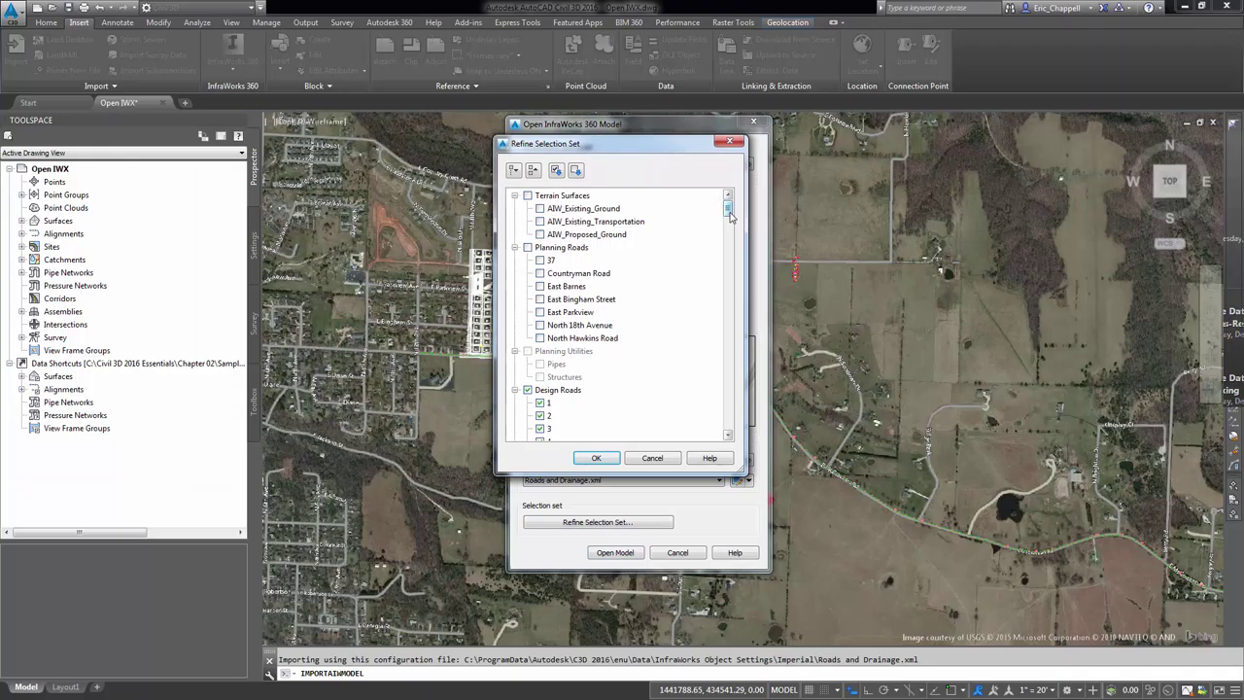
mouse_move(728, 214)
left_mouse_down()
mouse_move(727, 294)
mouse_move(727, 215)
left_mouse_up()
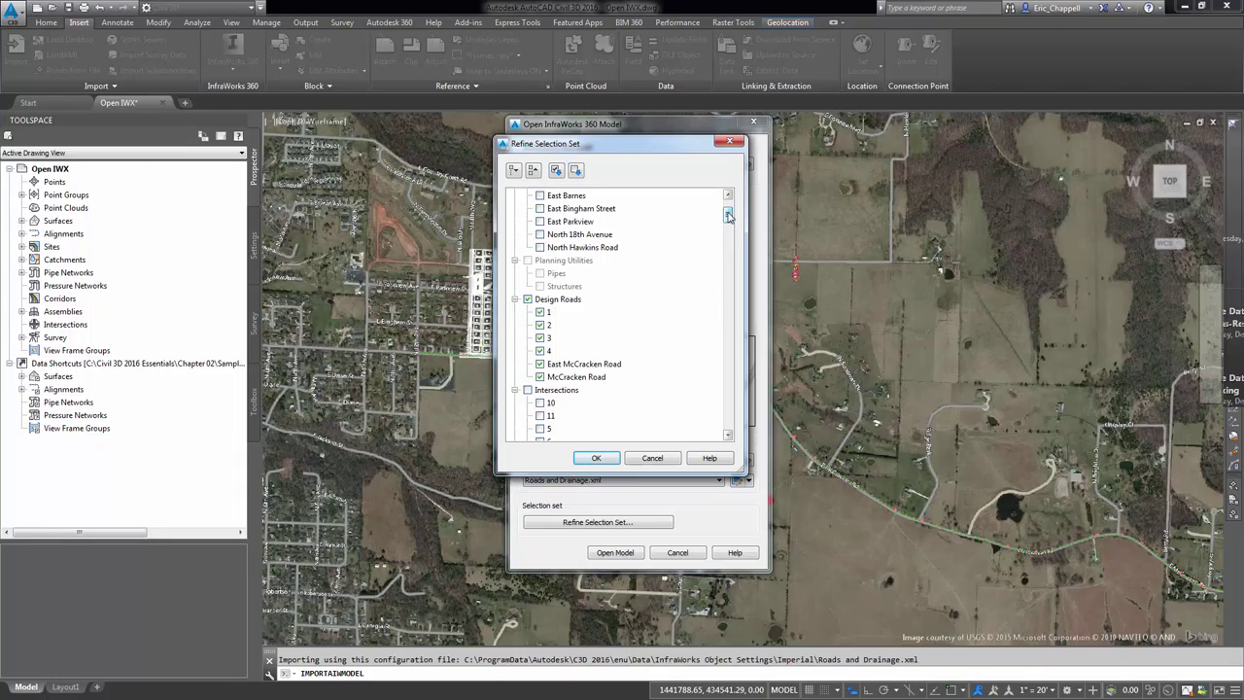
left_click(595, 457)
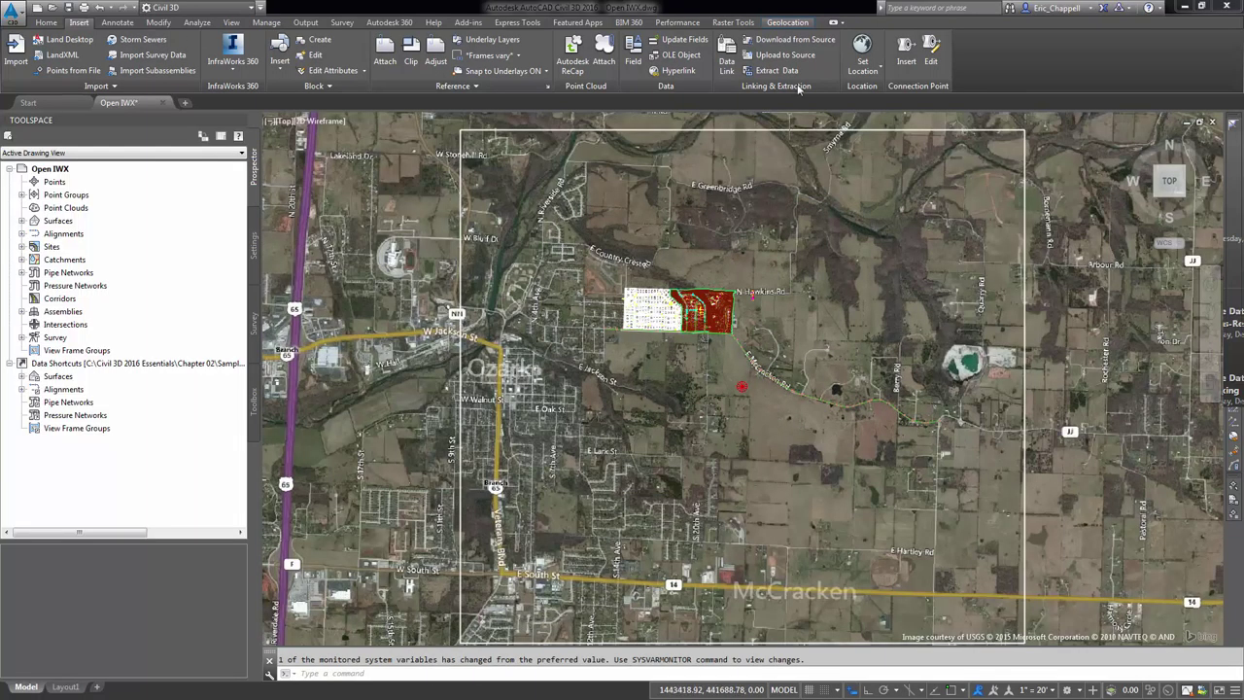
Turn the Geolocation aerial map off and regenerate the drawing with REA
left_click(787, 22)
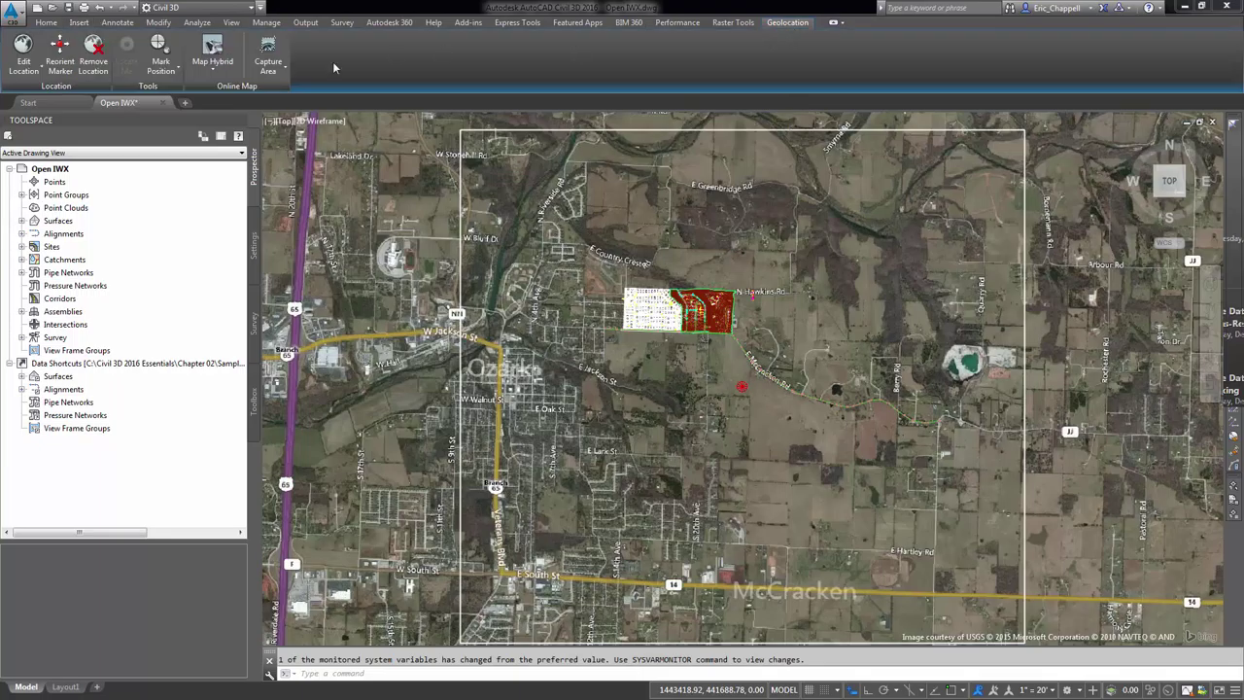
left_click(212, 70)
left_click(231, 169)
scroll(683, 297, "up", 8)
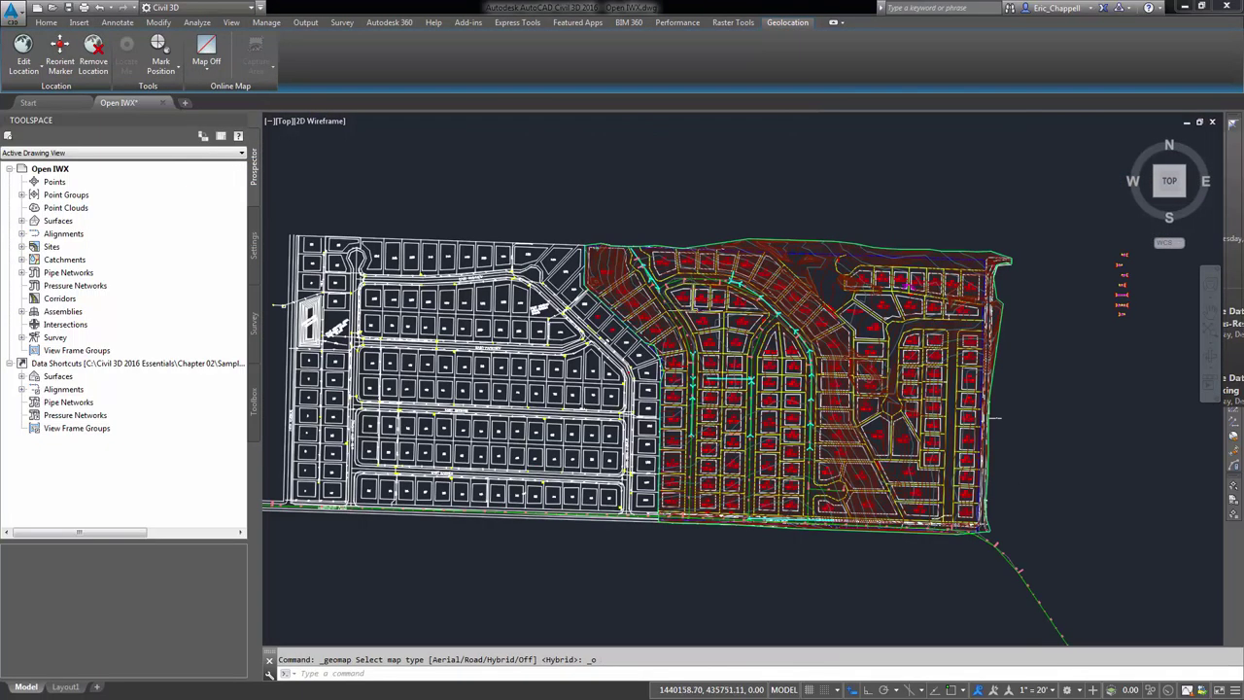
scroll(708, 320, "up", 6)
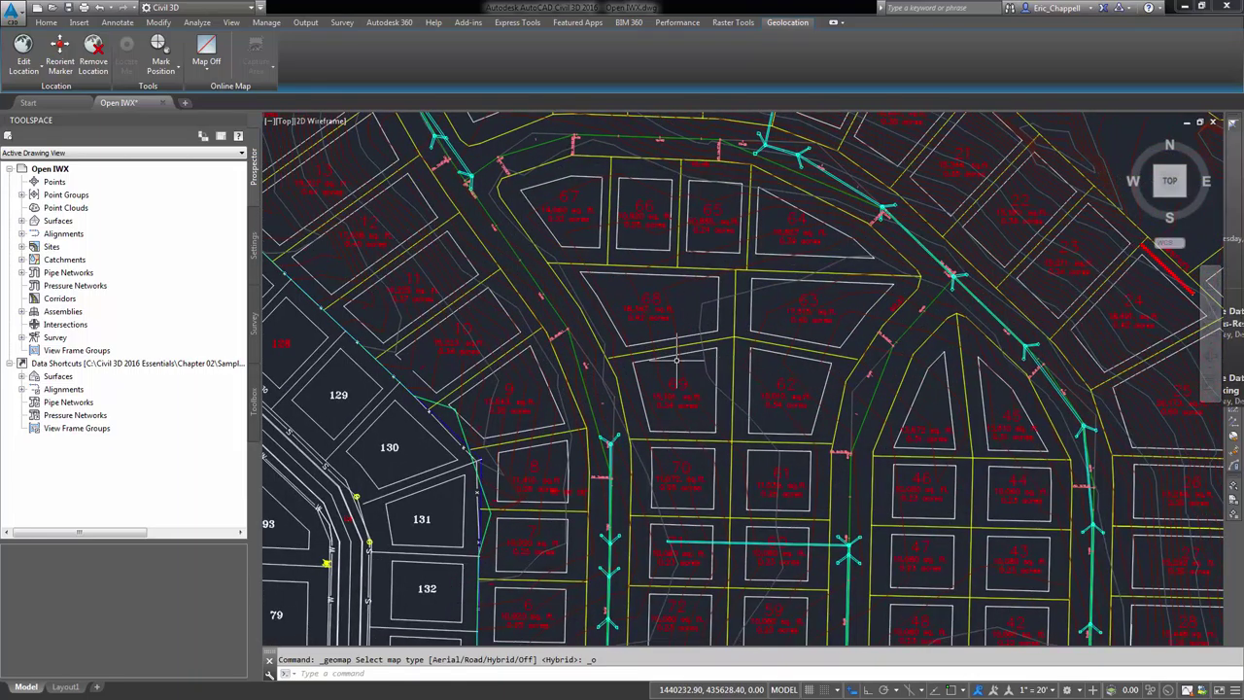
type("rea")
key("Return")
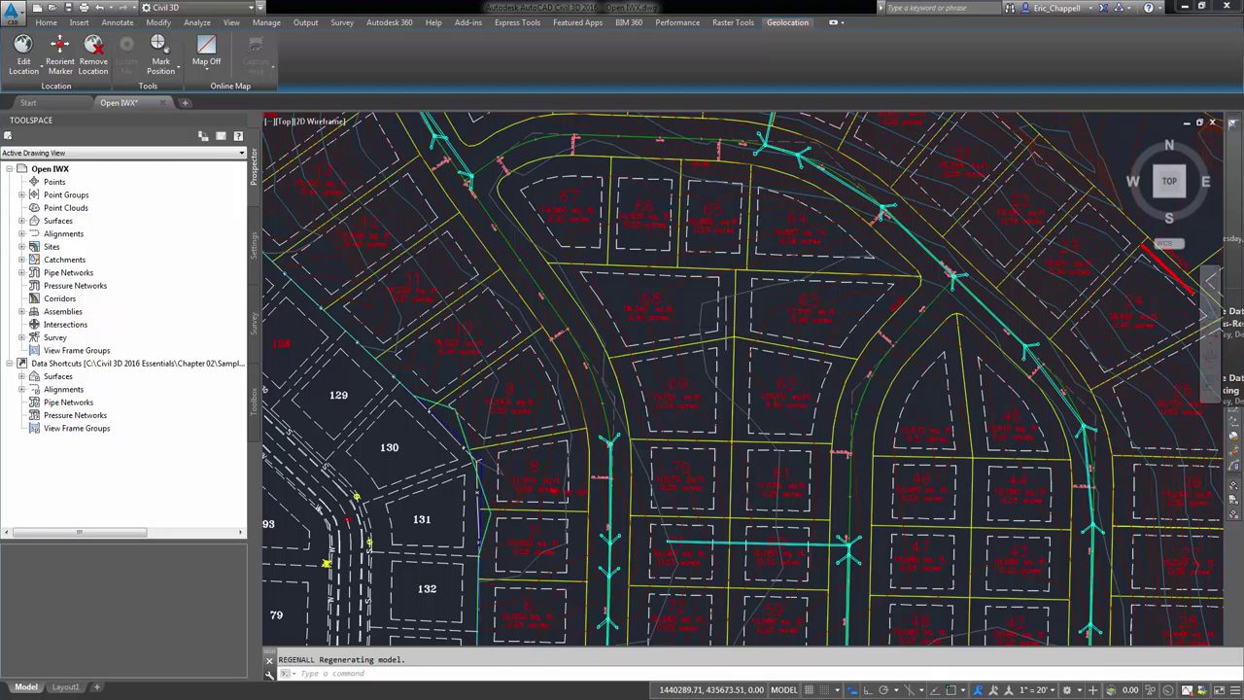
Pan across the subdivision and briefly select alignment 2 to inspect it
mouse_move(749, 469)
middle_mouse_down()
mouse_move(675, 467)
mouse_move(683, 336)
middle_mouse_up()
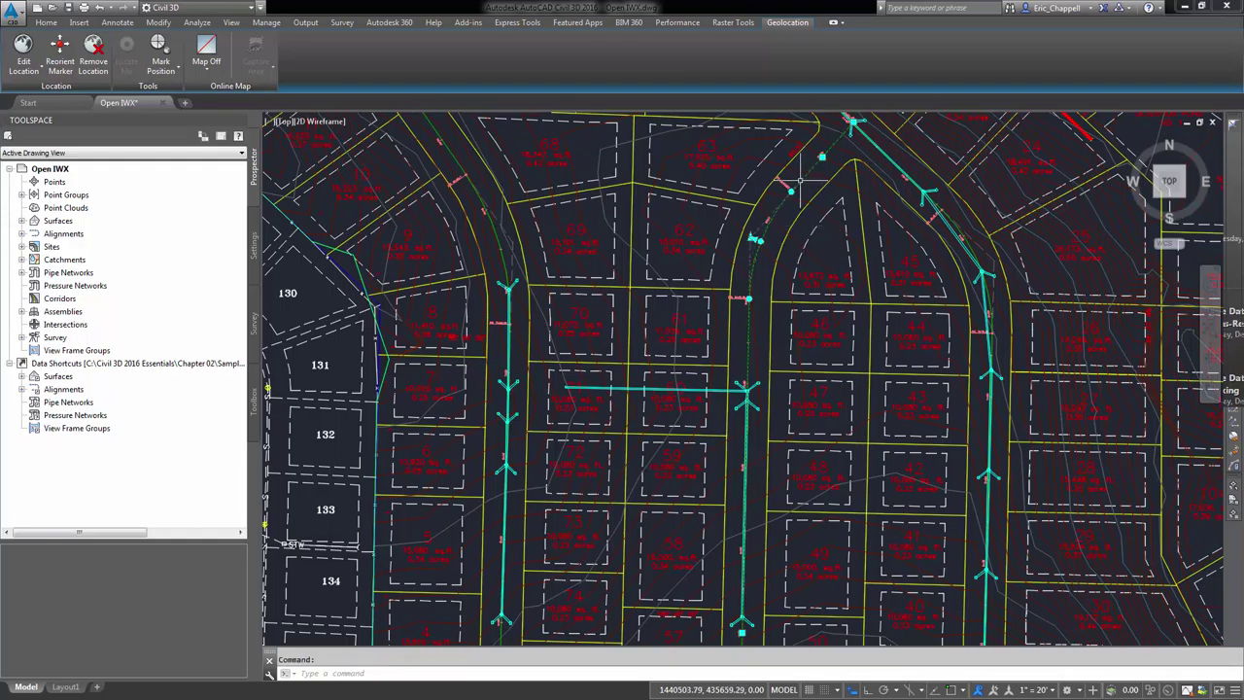
left_click(744, 396)
key("Escape")
scroll(699, 413, "down", 5)
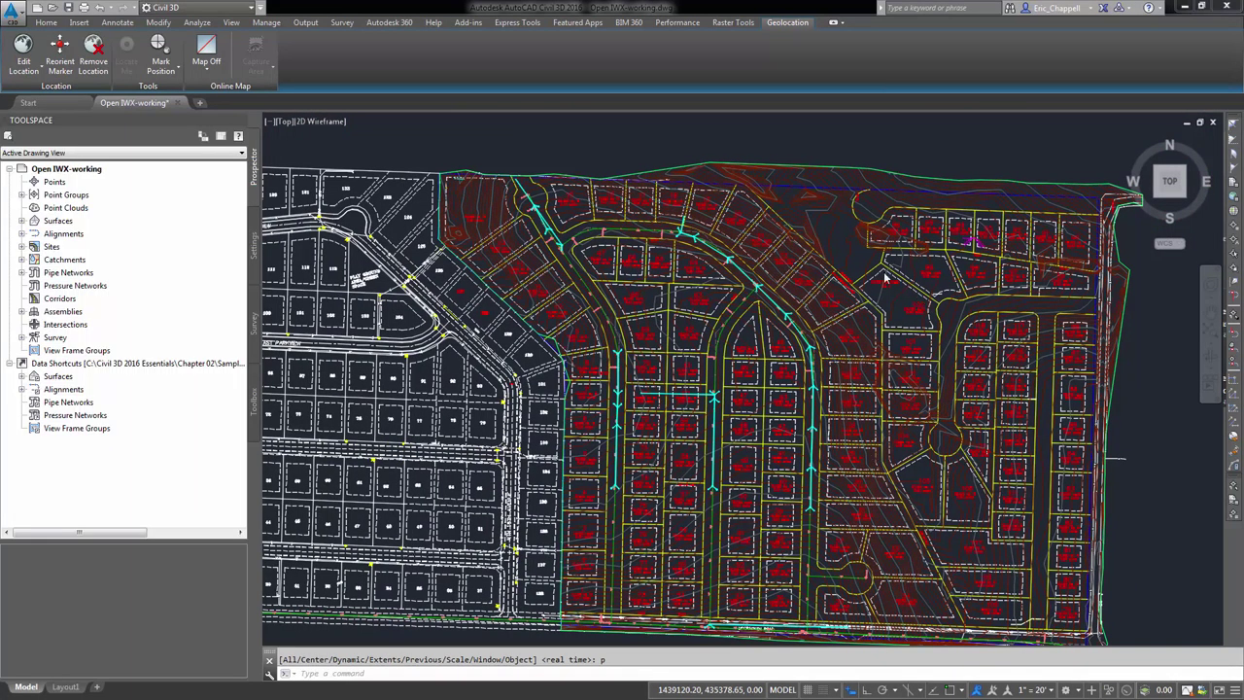
left_click_drag(773, 146, 546, 132)
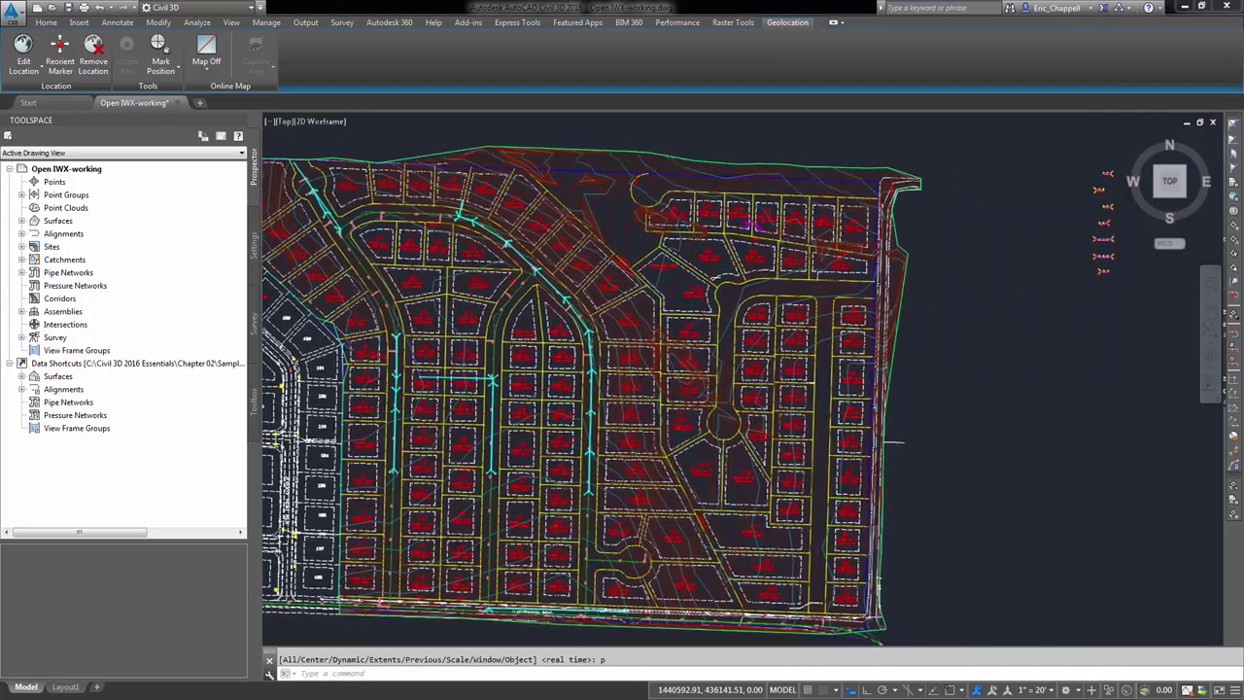
scroll(511, 257, "down", 2)
scroll(330, 297, "down", 3)
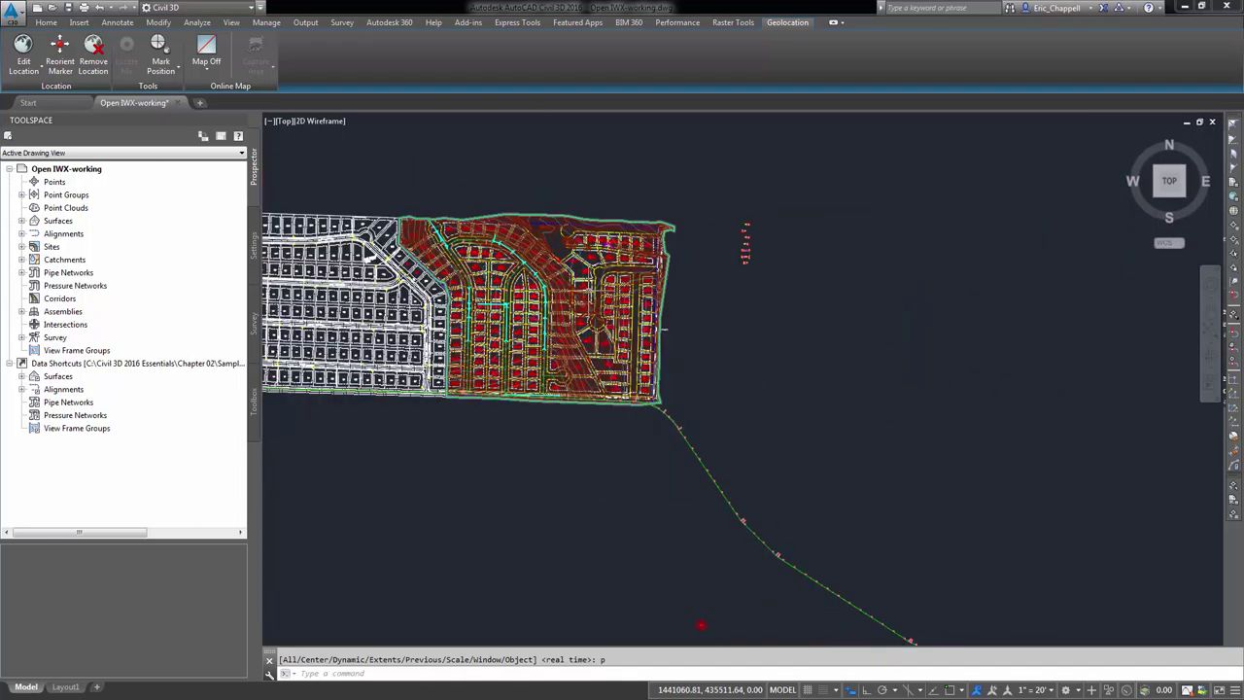
left_click(46, 22)
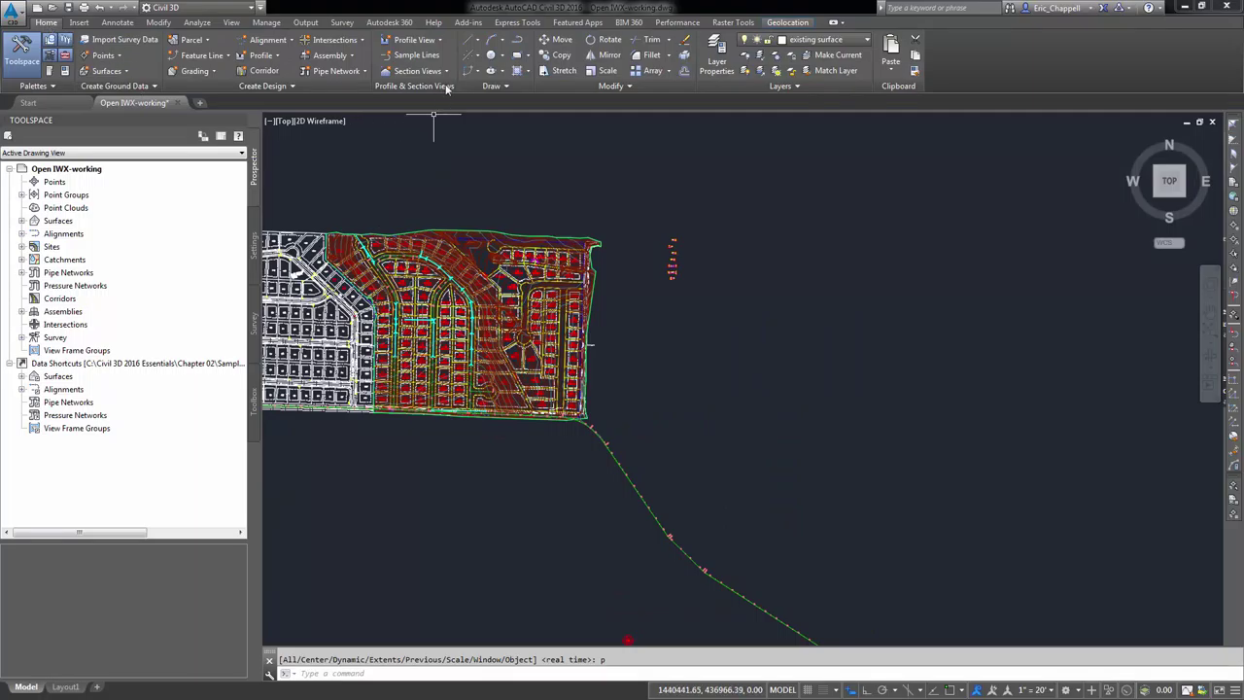
Create a profile view for alignment 3, placed to the right of the subdivision
left_click(416, 40)
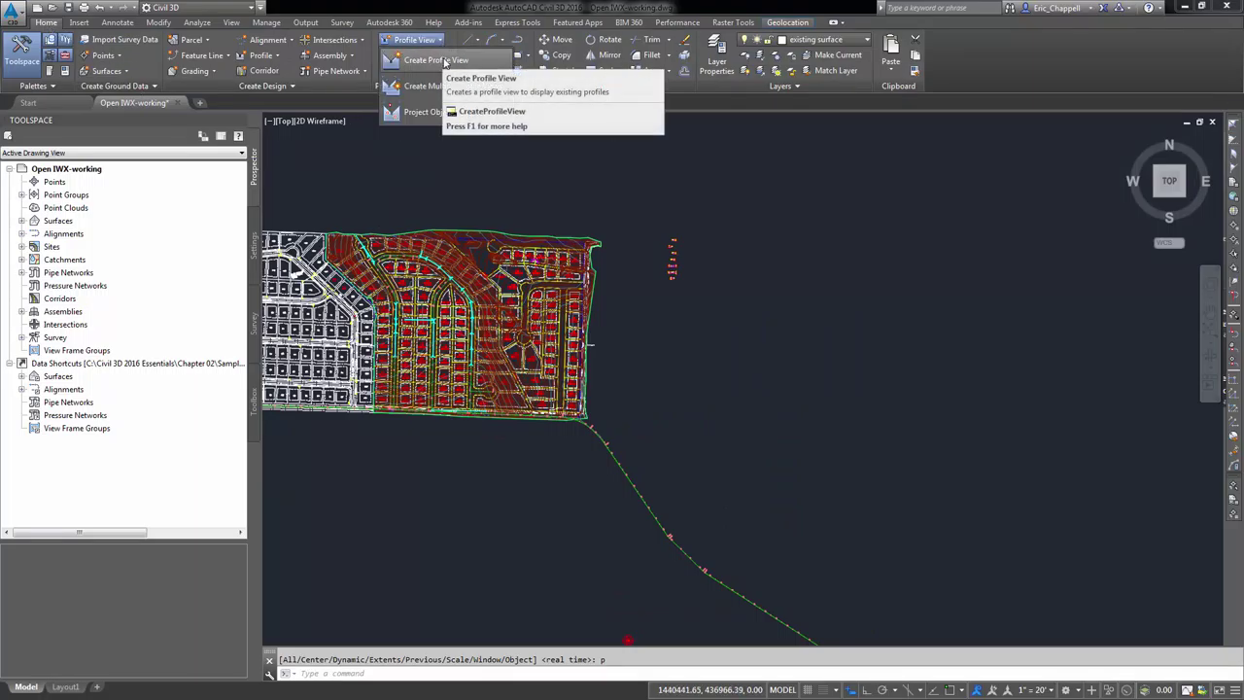
left_click(444, 61)
left_click(720, 215)
left_click(673, 253)
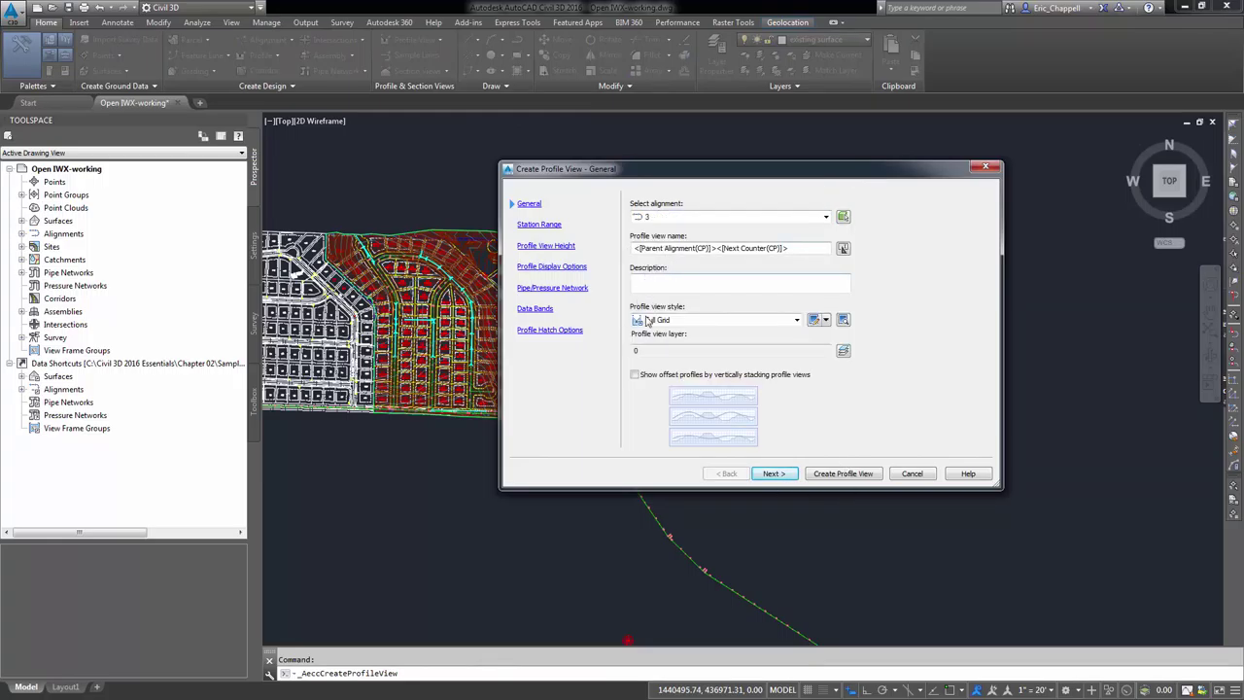
left_click(842, 474)
left_click(674, 389)
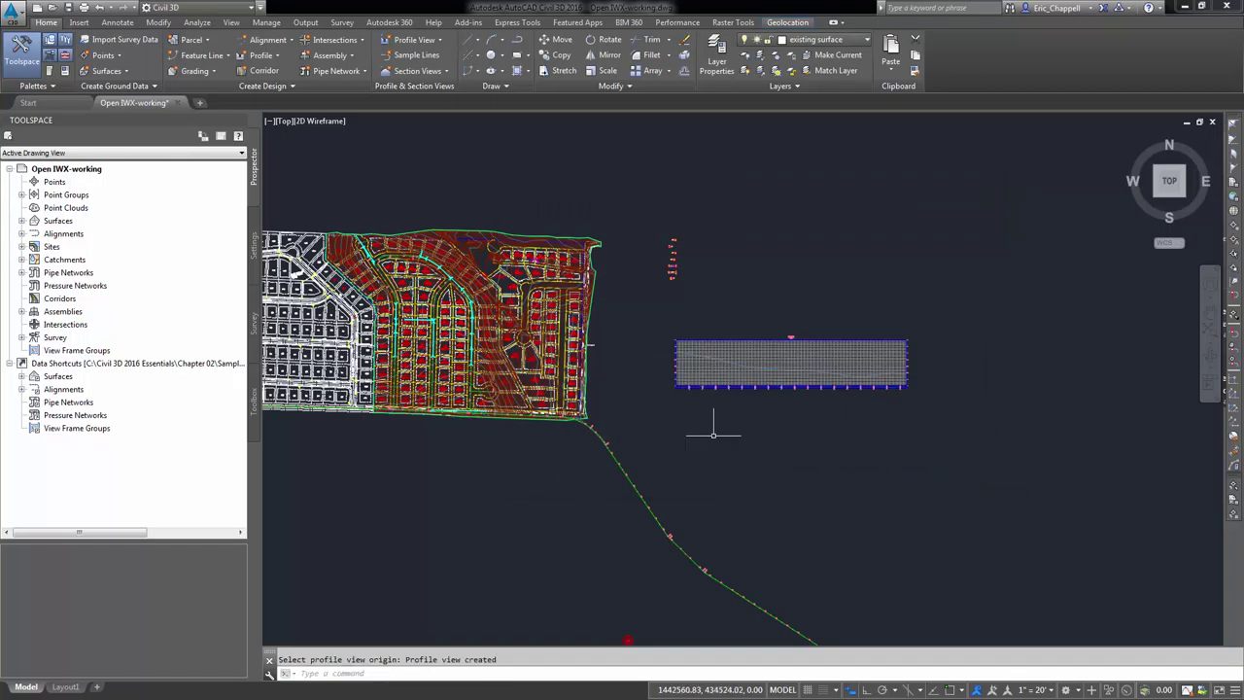
scroll(758, 380, "up", 2)
scroll(759, 382, "up", 5)
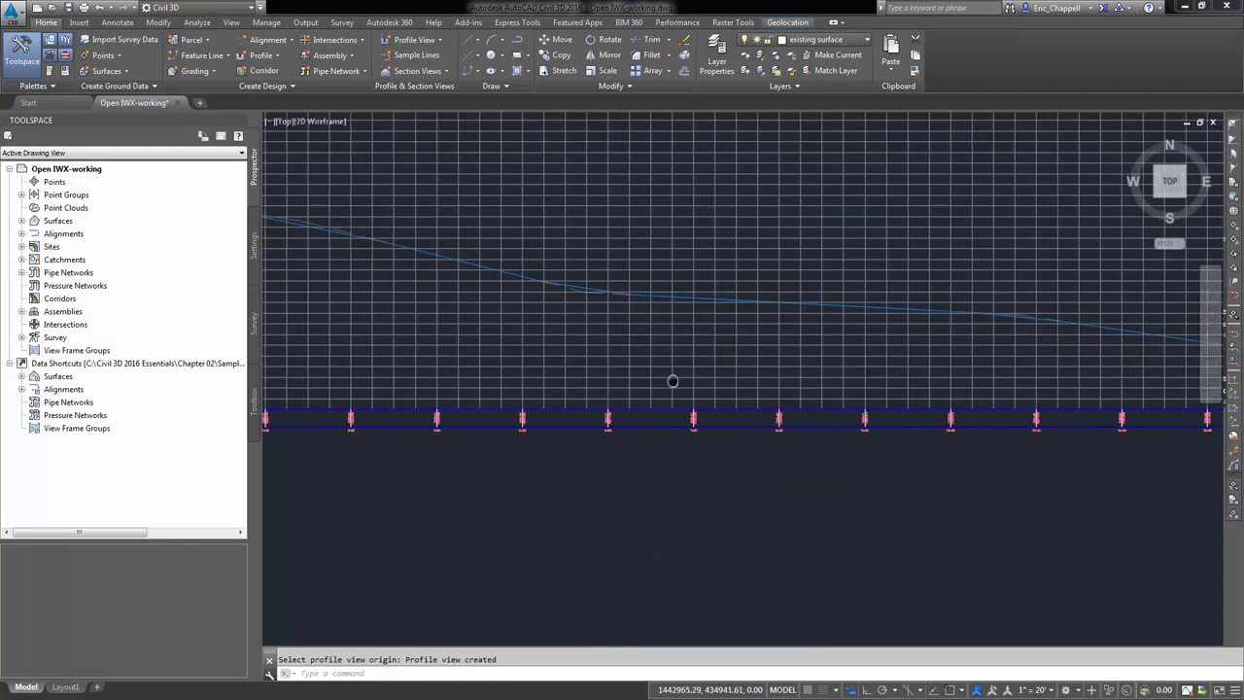
key("Escape")
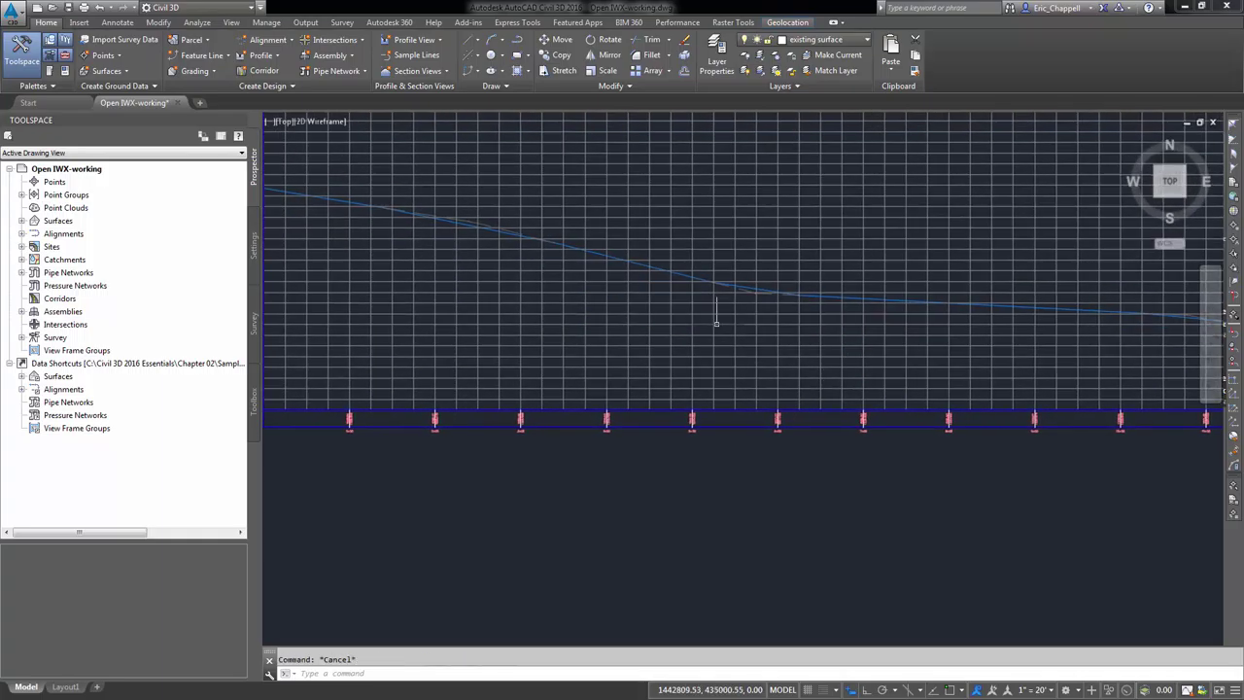
Select the alignment 3 design profile line in the profile view
scroll(764, 300, "up", 4)
left_click(769, 254)
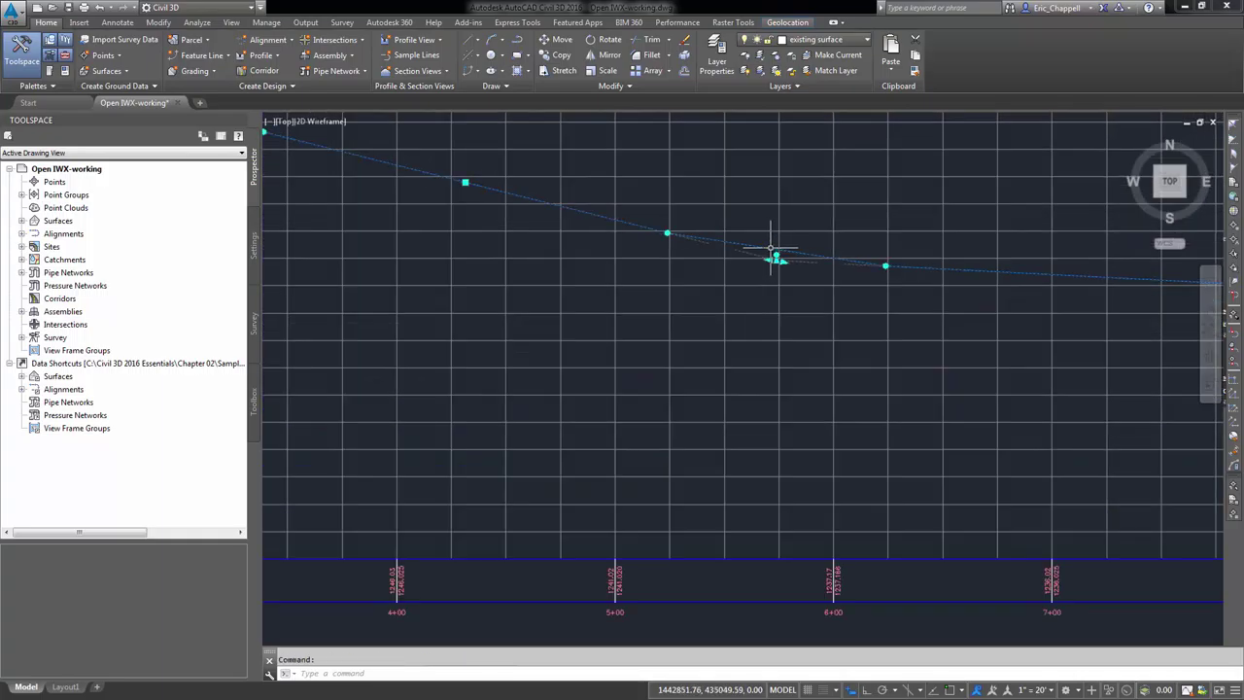
key("Escape")
scroll(649, 367, "down", 5)
scroll(636, 340, "up", 6)
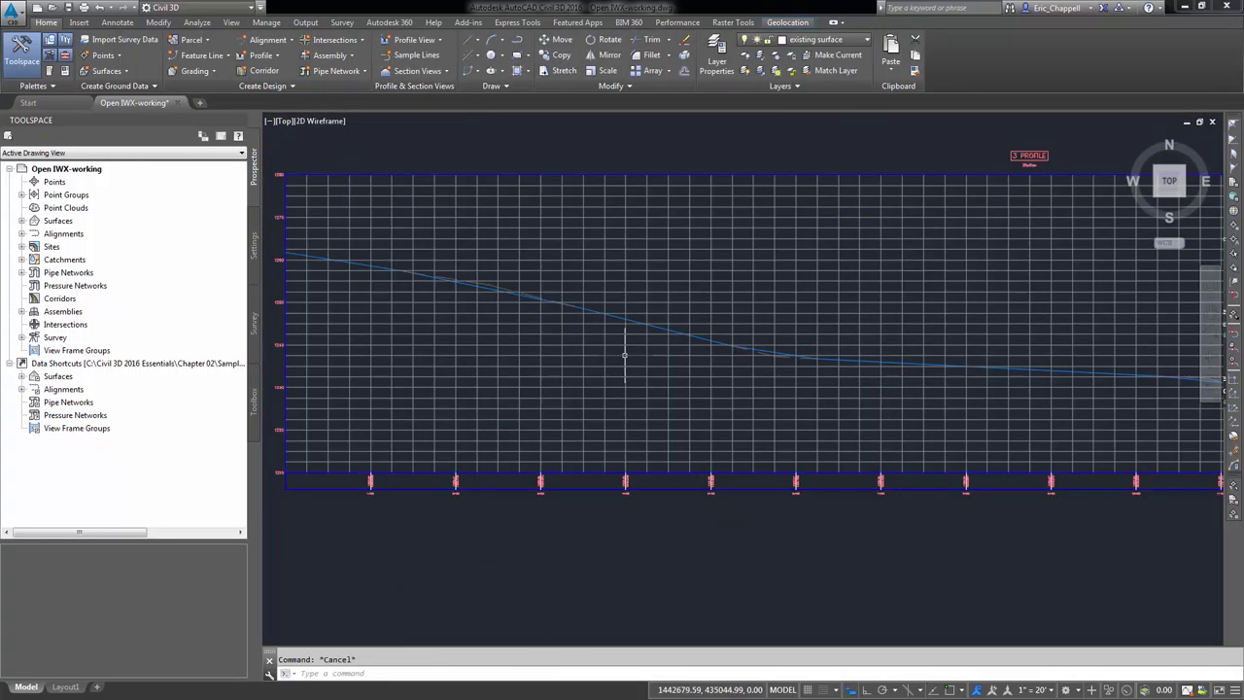
left_click(635, 320)
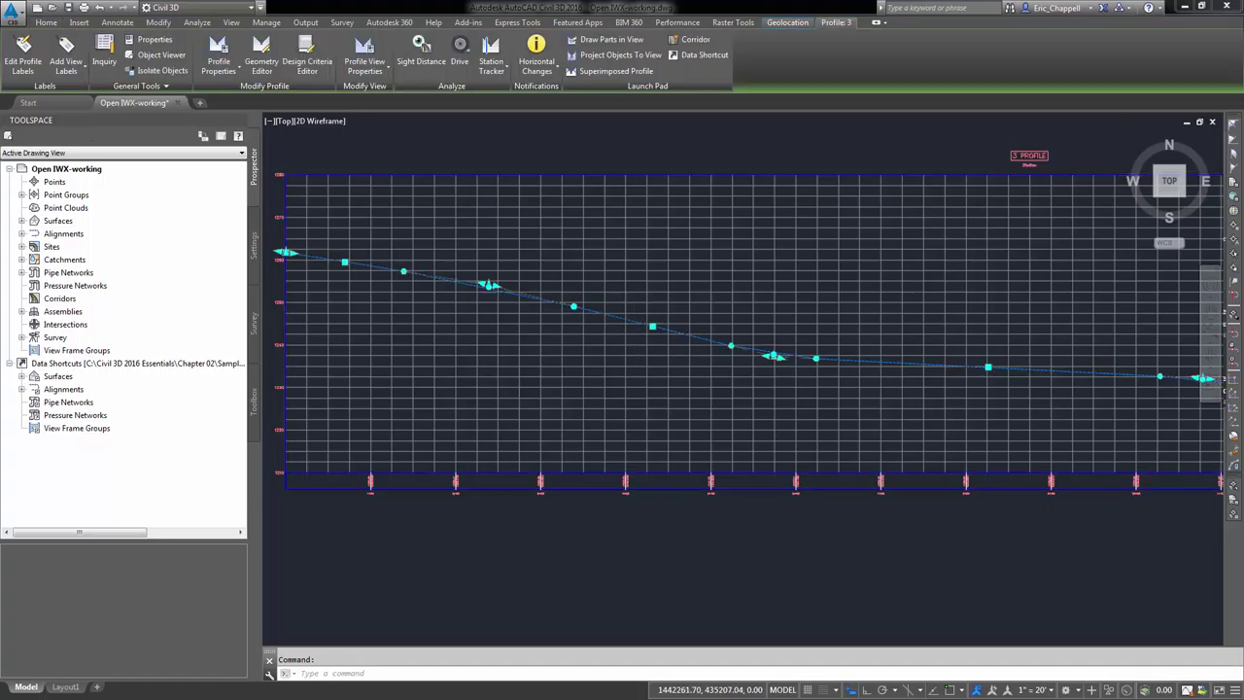
Import the Complete Label Set into the profile's labels and apply it
left_click(23, 56)
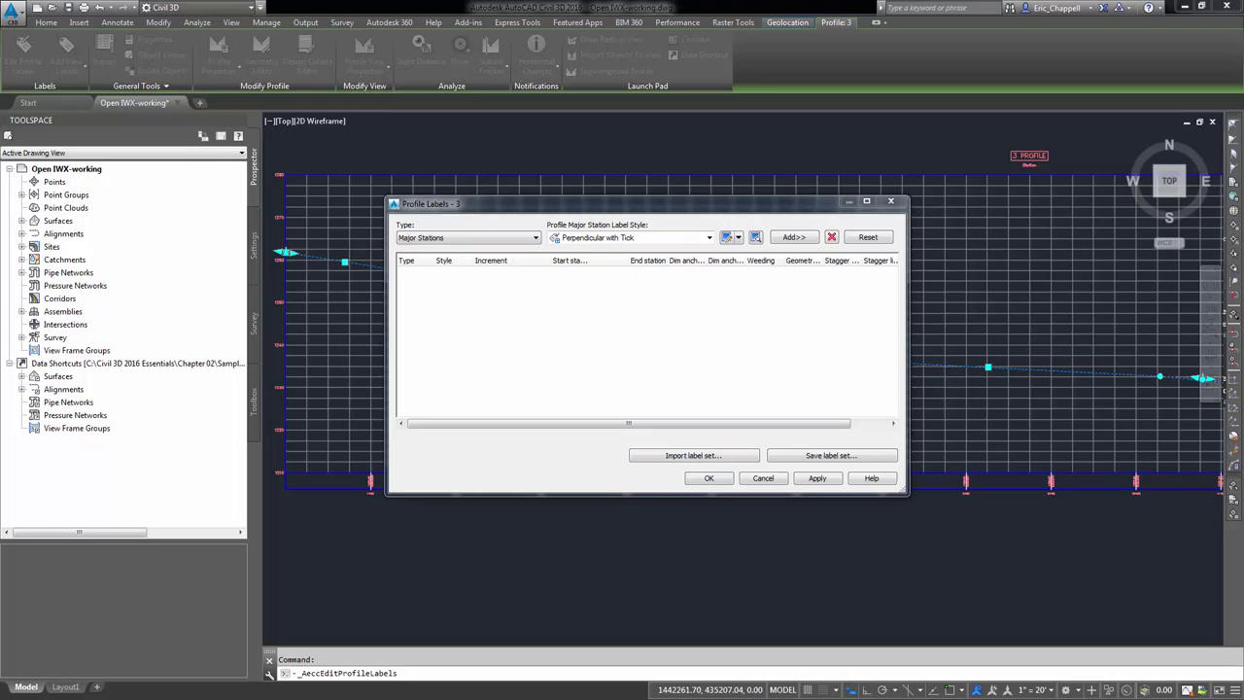
left_click(692, 454)
left_click(772, 257)
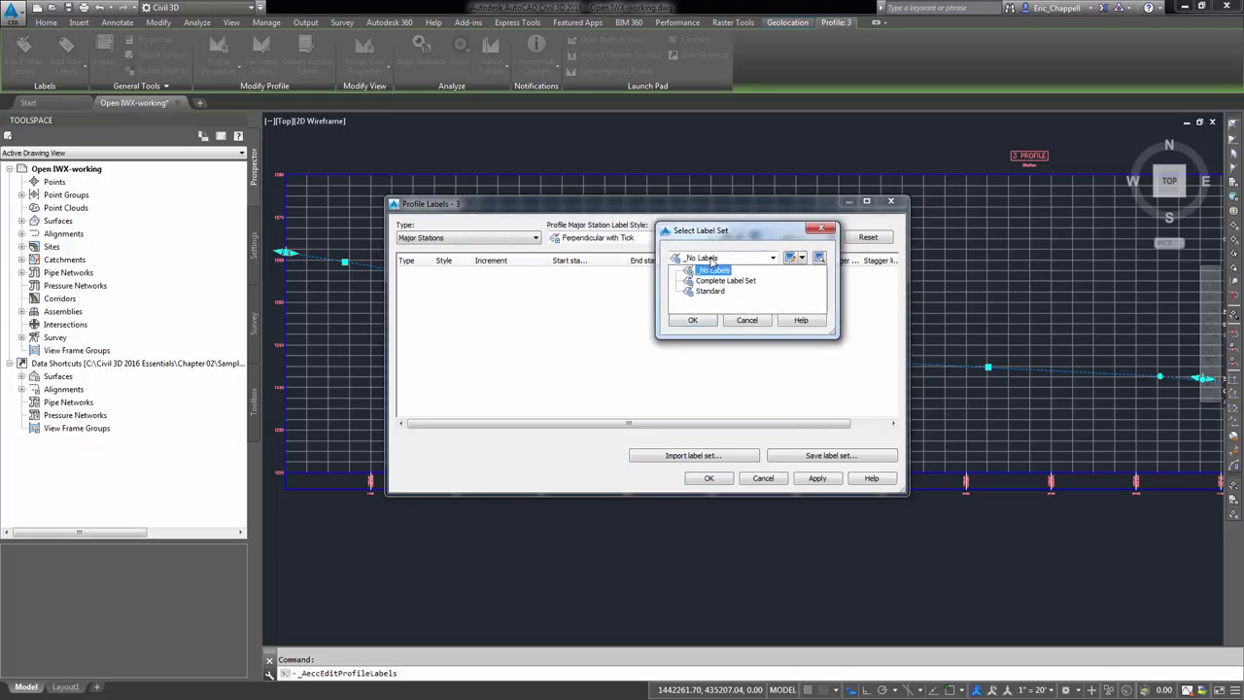
left_click(721, 282)
left_click(693, 319)
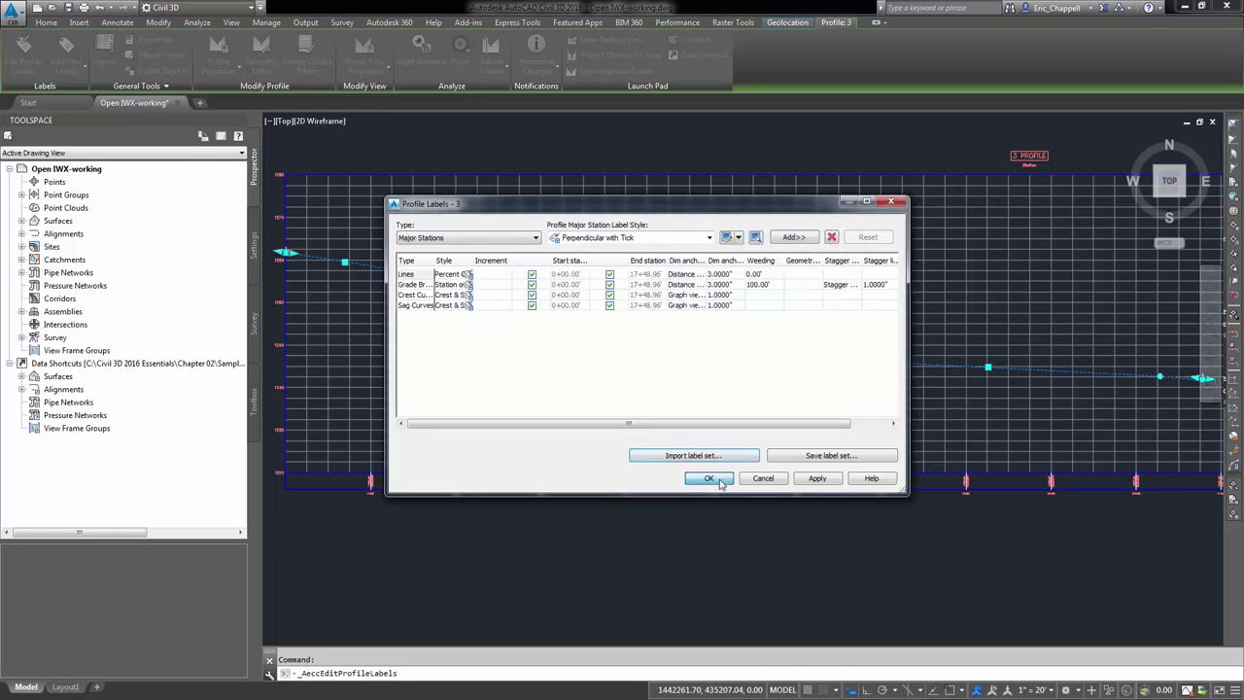
left_click(709, 478)
key("Escape")
scroll(706, 439, "down", 3)
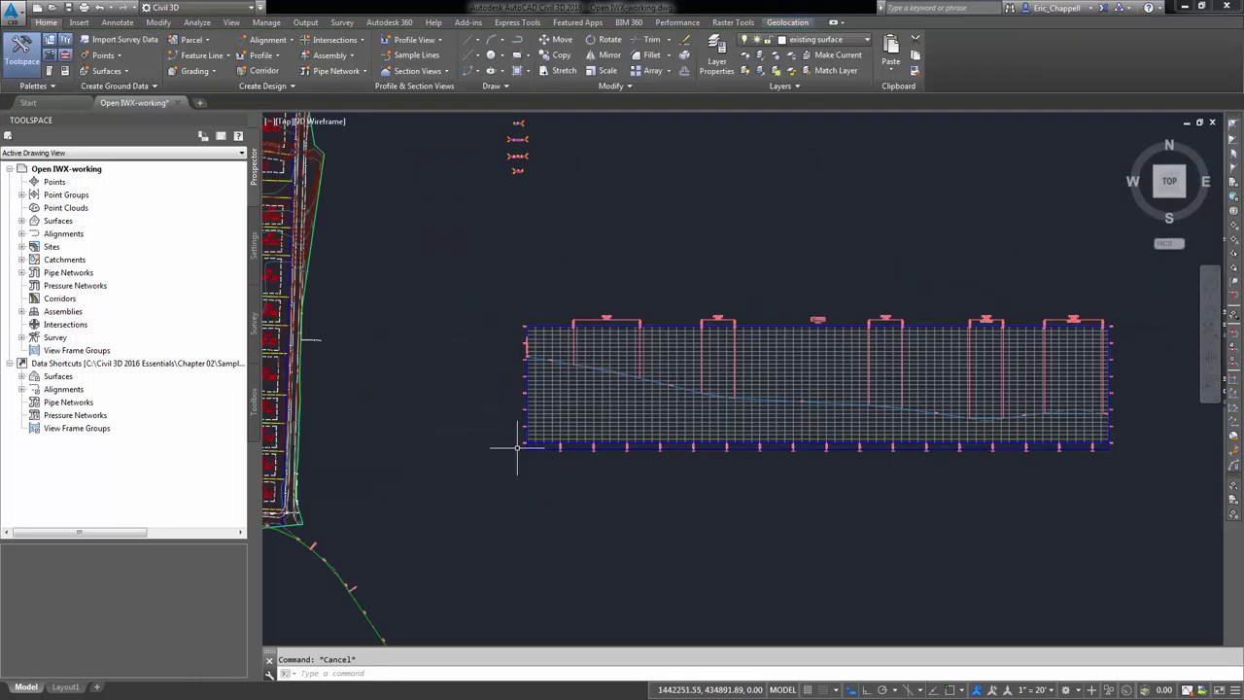
mouse_move(516, 447)
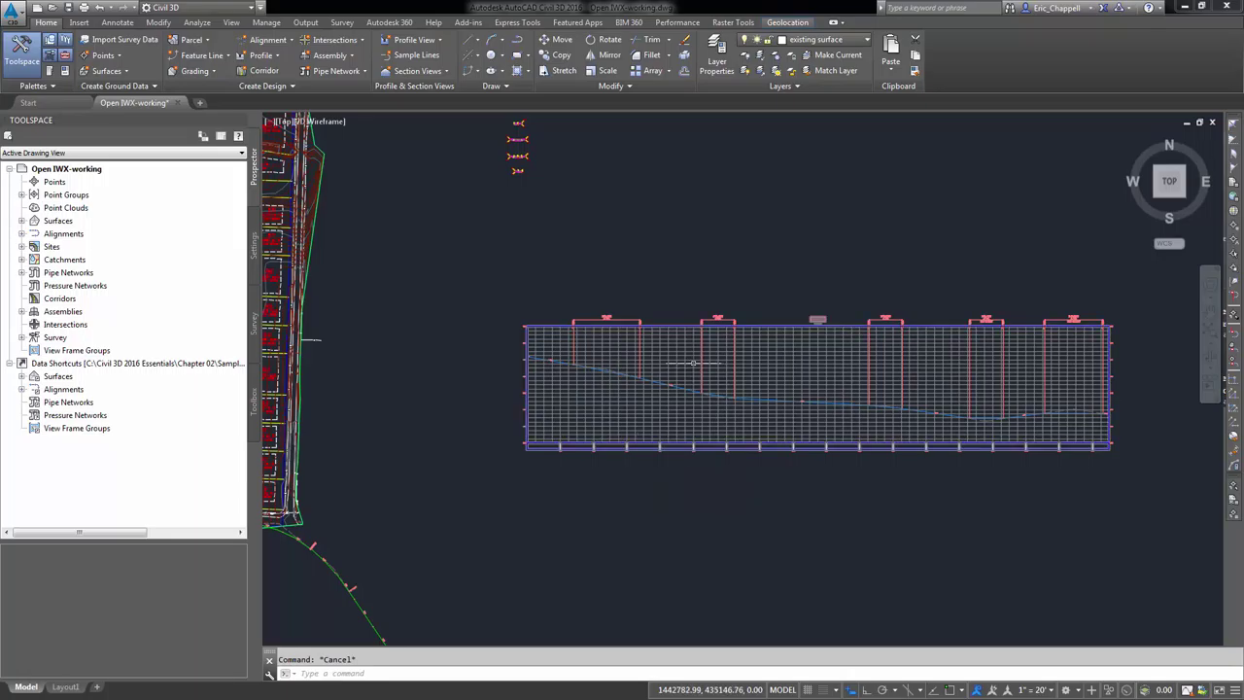
left_click(276, 57)
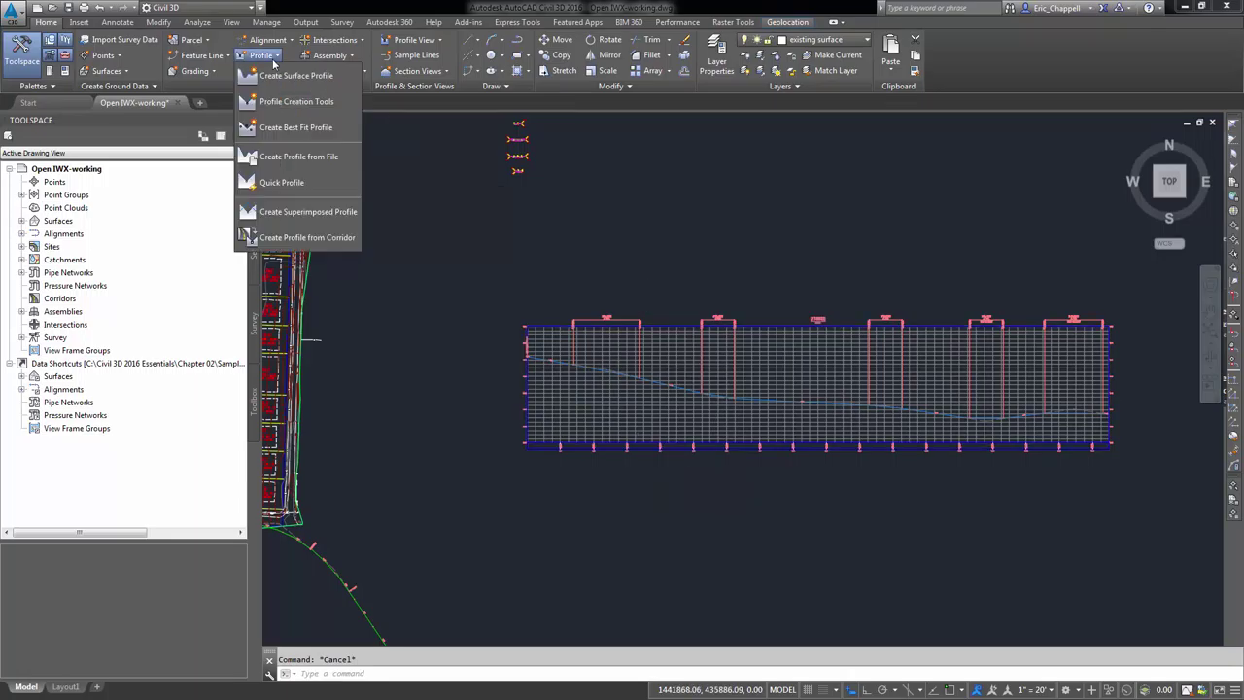
left_click(283, 76)
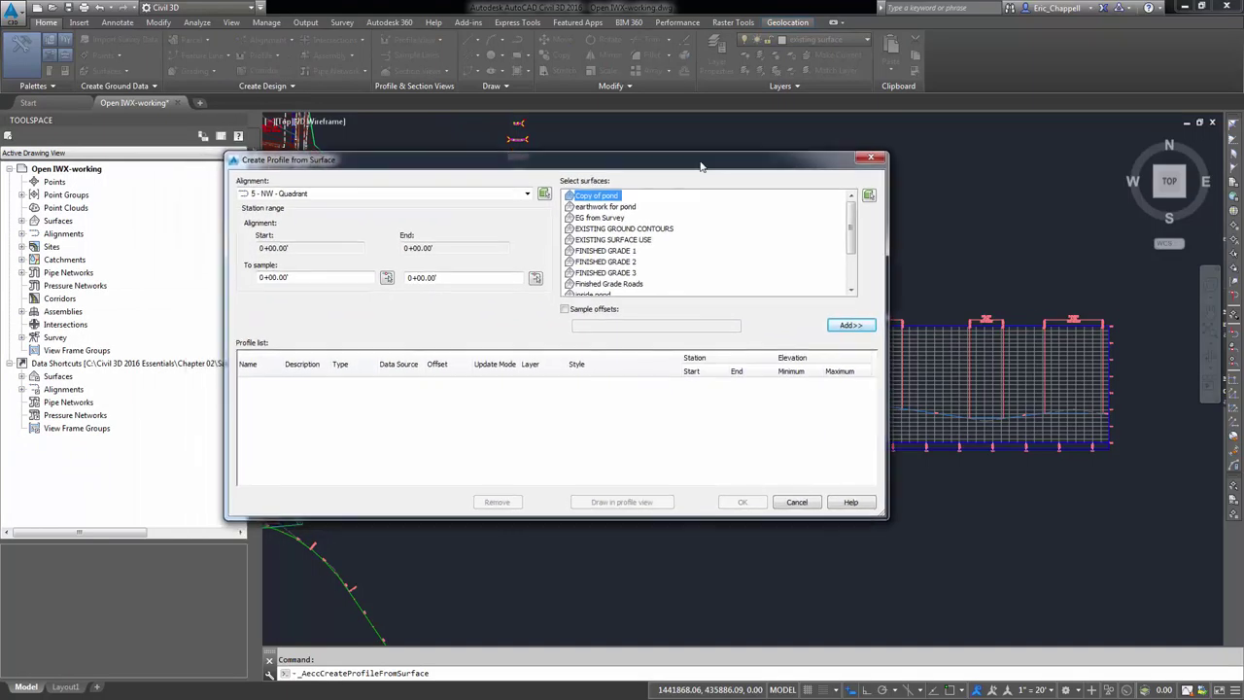
left_click(453, 194)
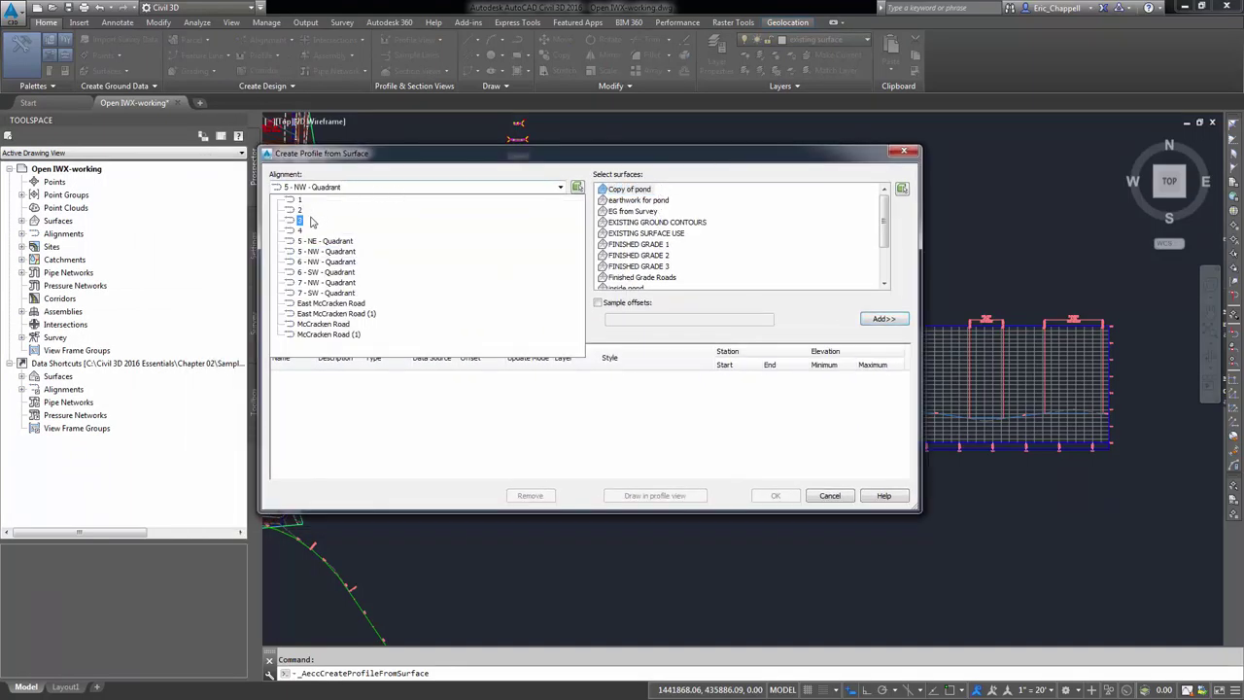
left_click(298, 223)
left_click(626, 211)
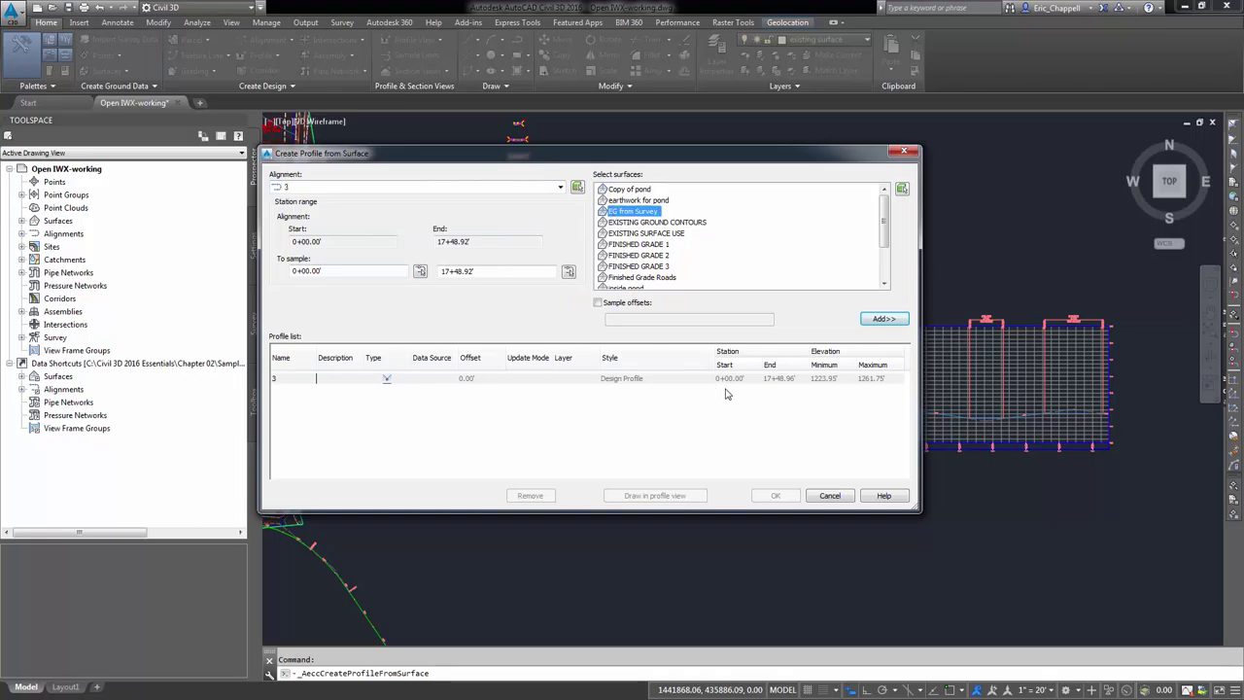
left_click(884, 318)
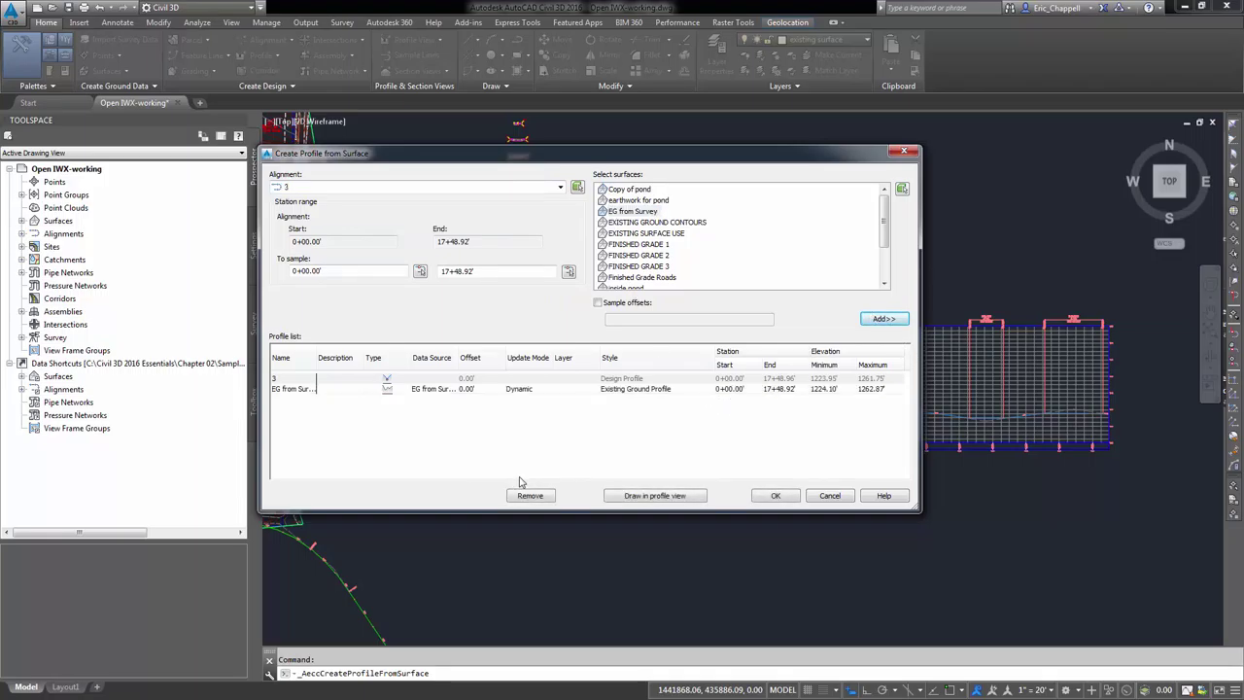
left_click(775, 495)
key("Escape")
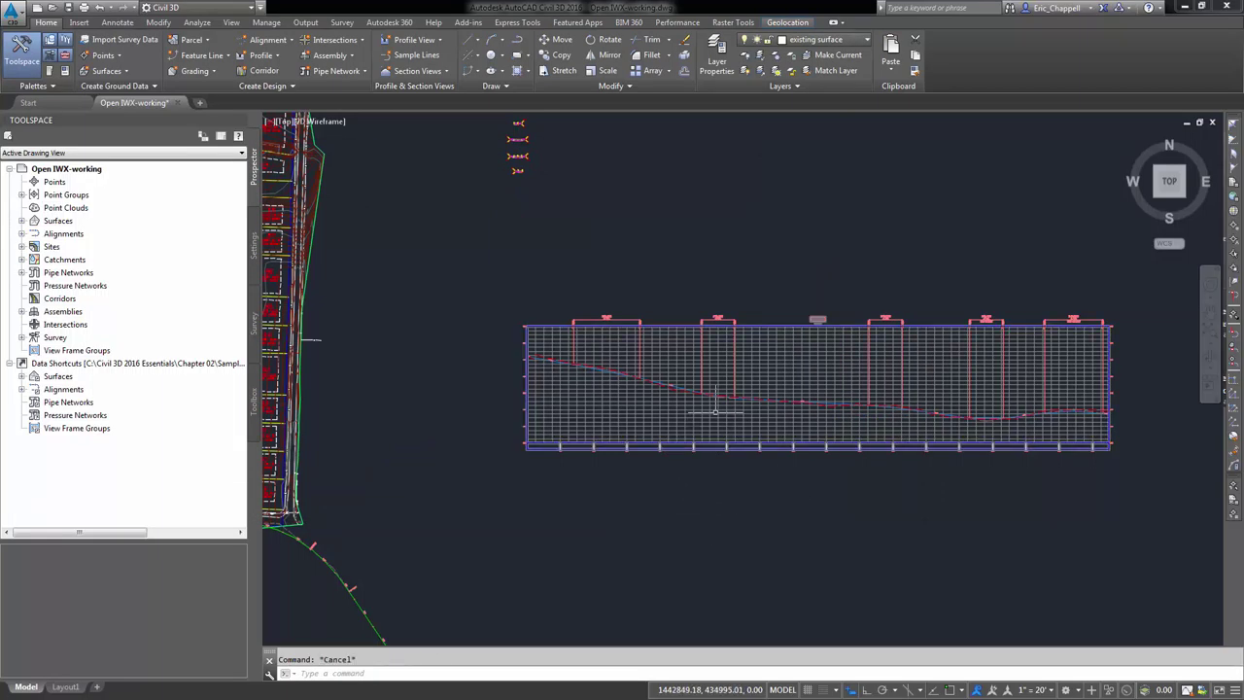
scroll(680, 399, "up", 6)
scroll(613, 431, "down", 5)
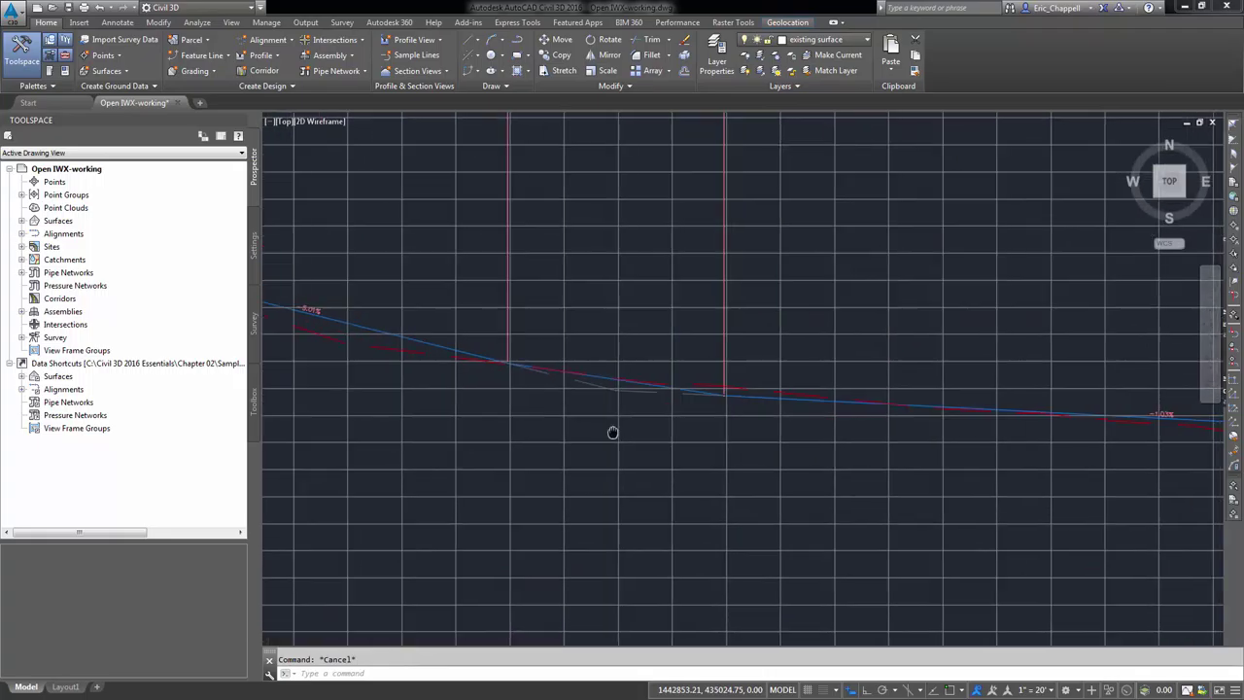
middle_click_drag(630, 457, 621, 430)
scroll(620, 444, "down", 2)
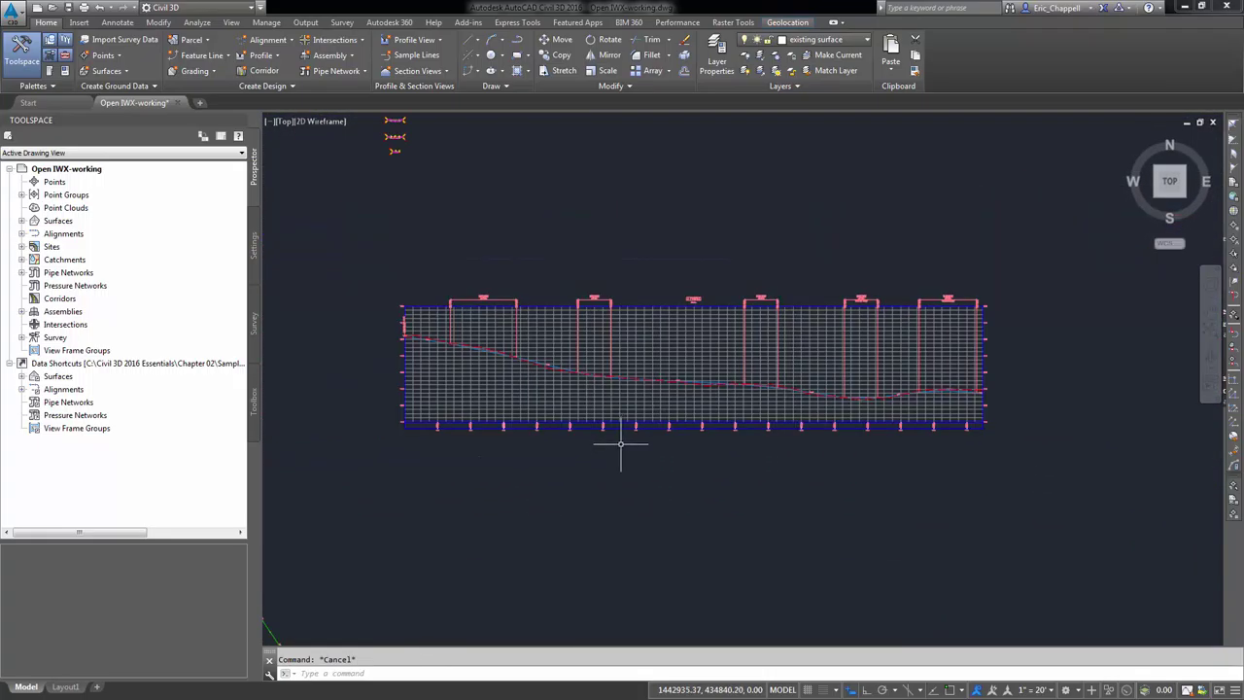
scroll(678, 498, "down", 2)
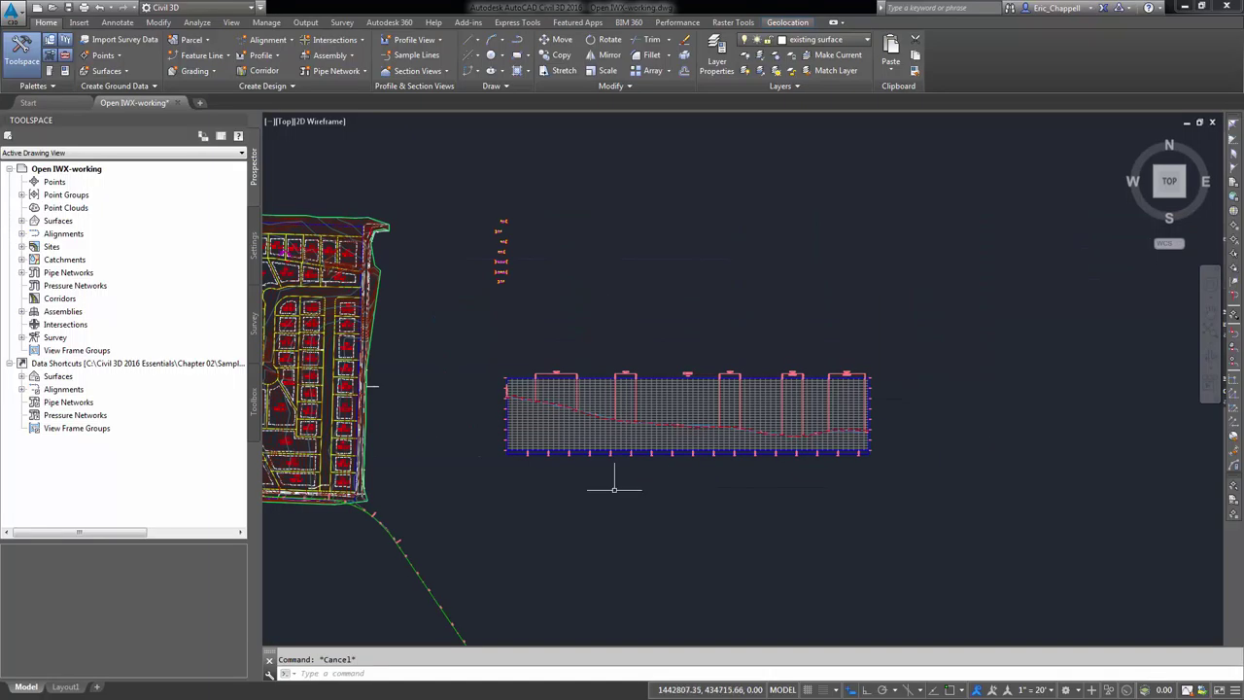
middle_click_drag(600, 488, 674, 514)
scroll(674, 513, "up", 1)
scroll(613, 330, "up", 5)
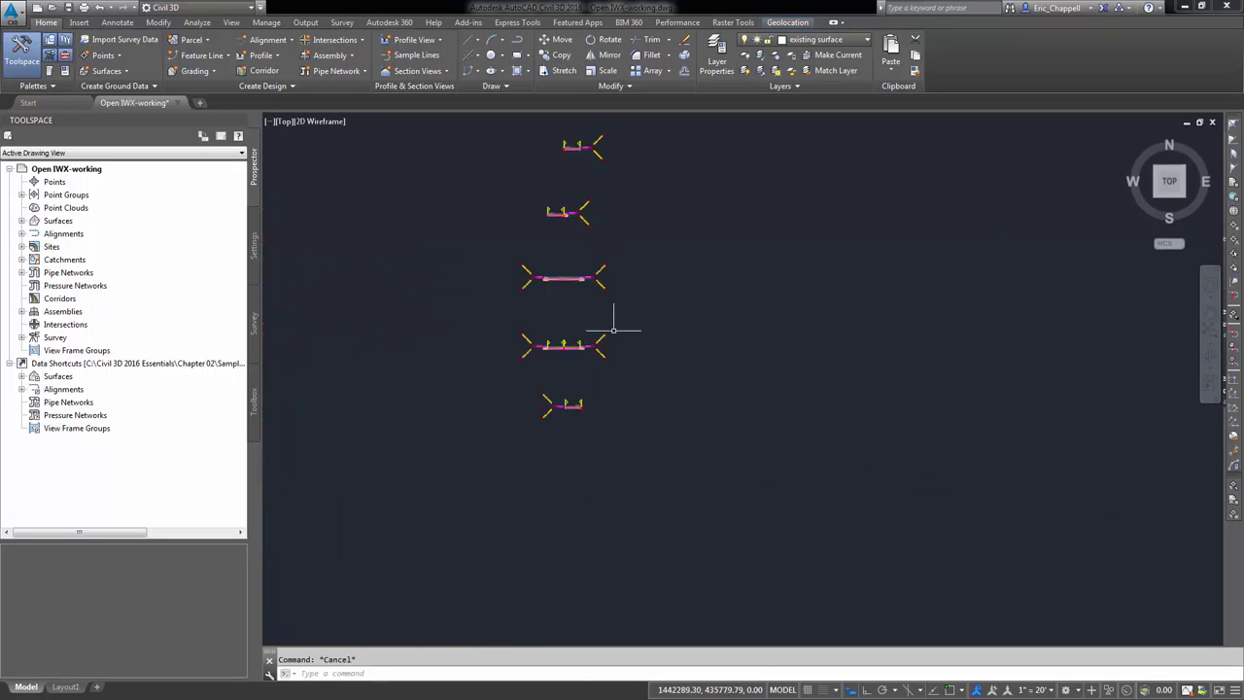
scroll(602, 287, "down", 5)
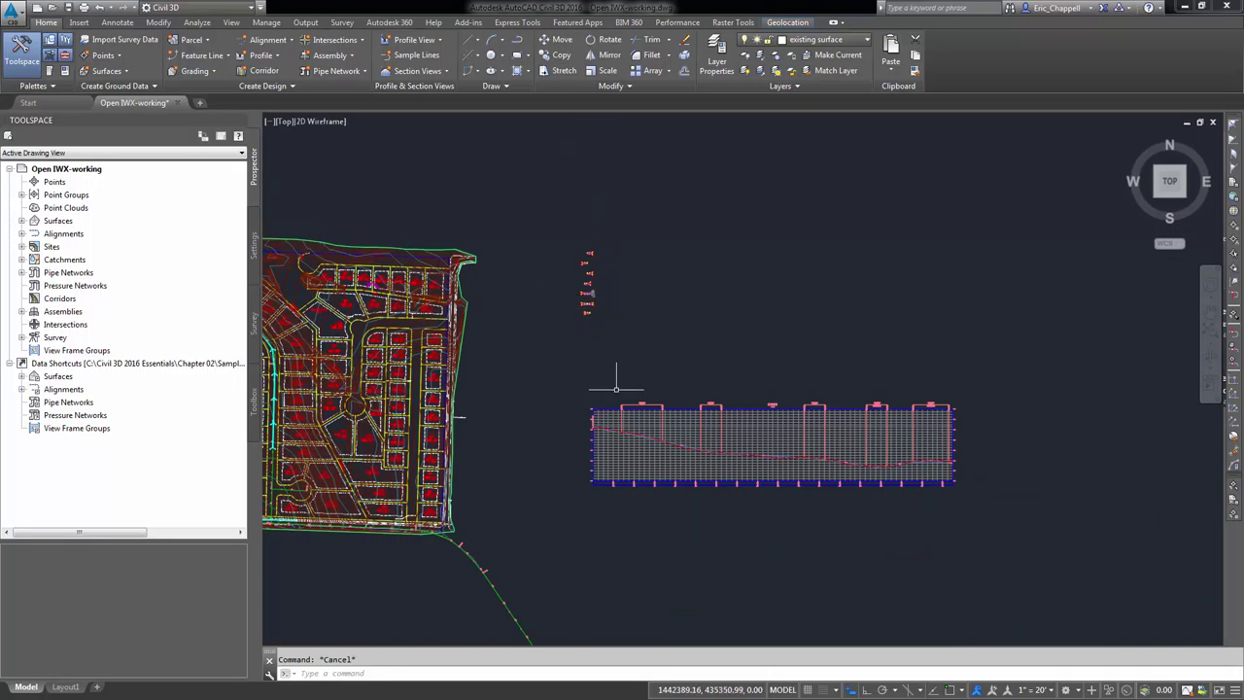
middle_click_drag(615, 389, 809, 381)
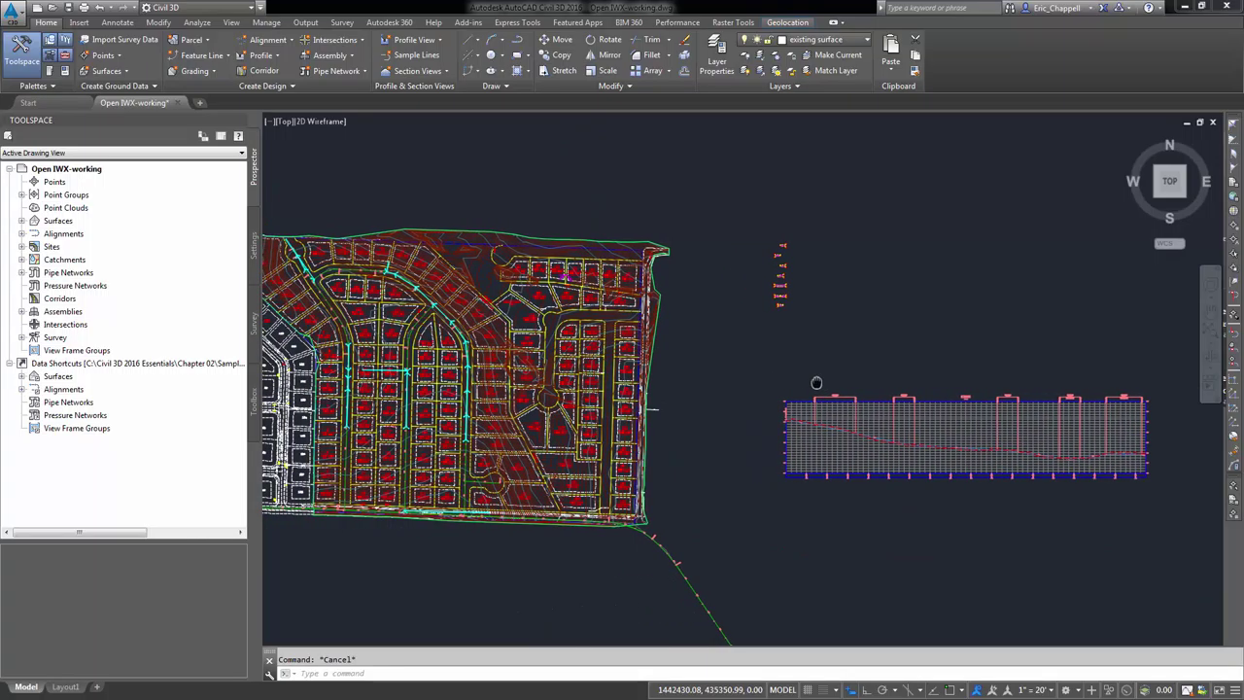
Build corridor Road 3 on alignment 3 with Primary Road Full Section, targeting EG from Survey, skipping baseline parameters
left_click(255, 73)
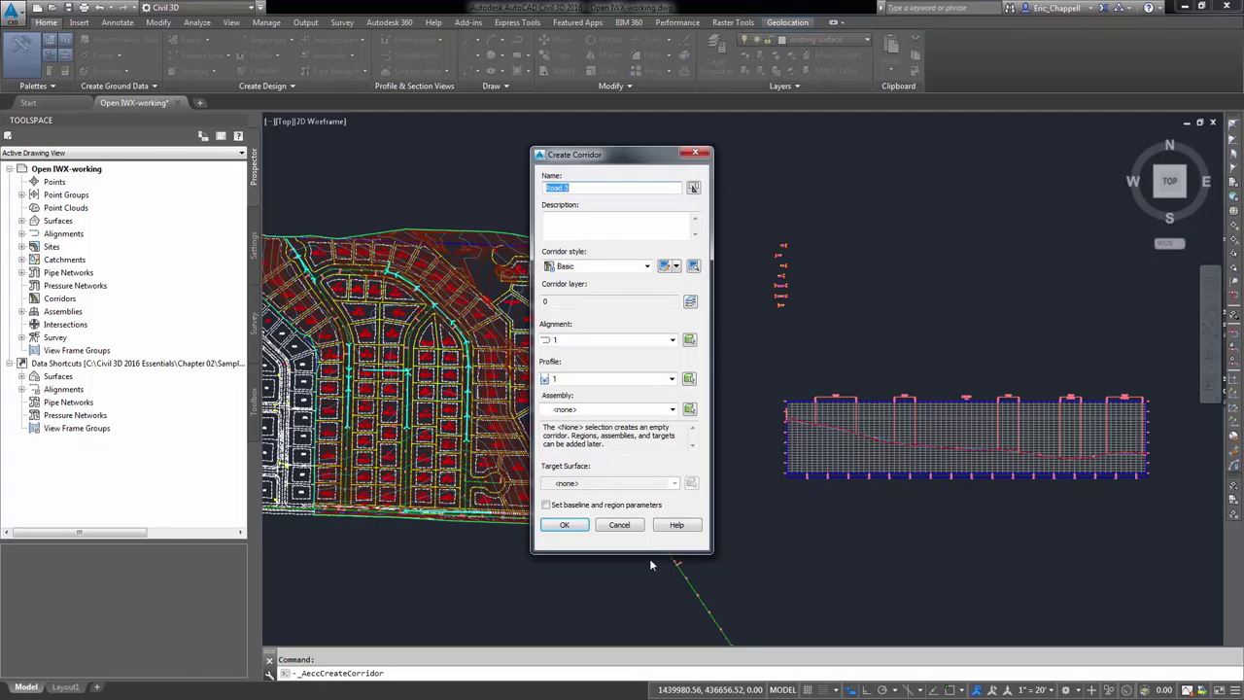
left_click(569, 340)
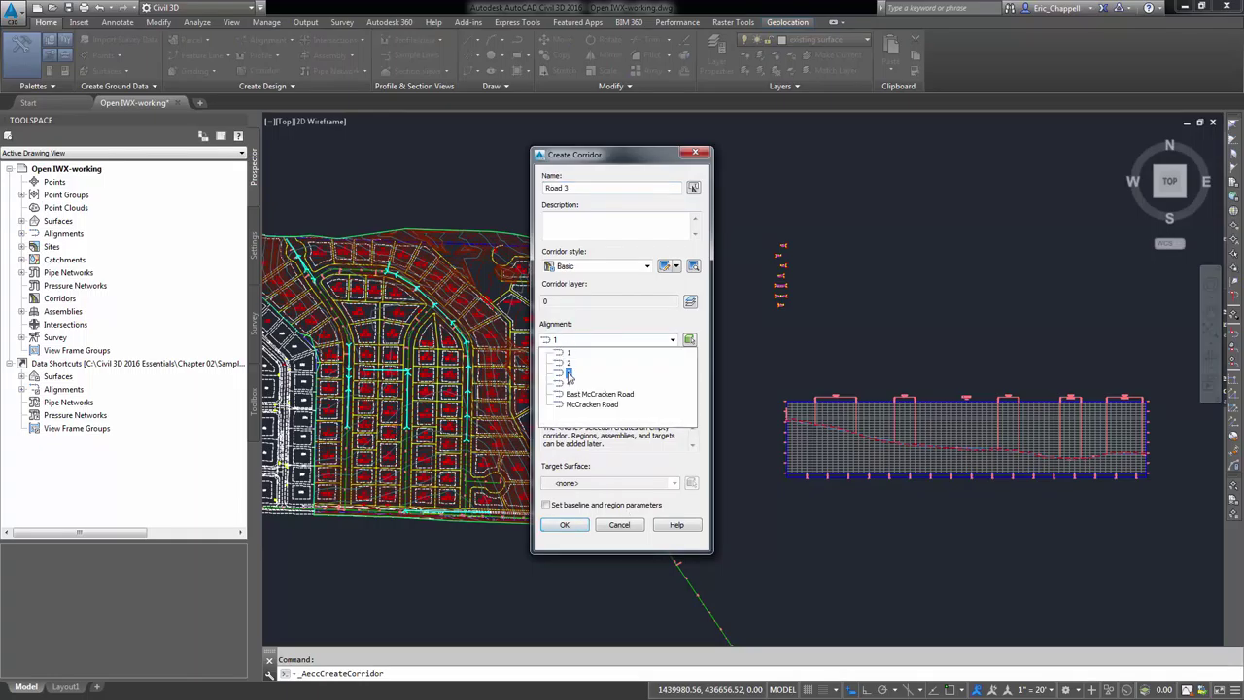
left_click(569, 373)
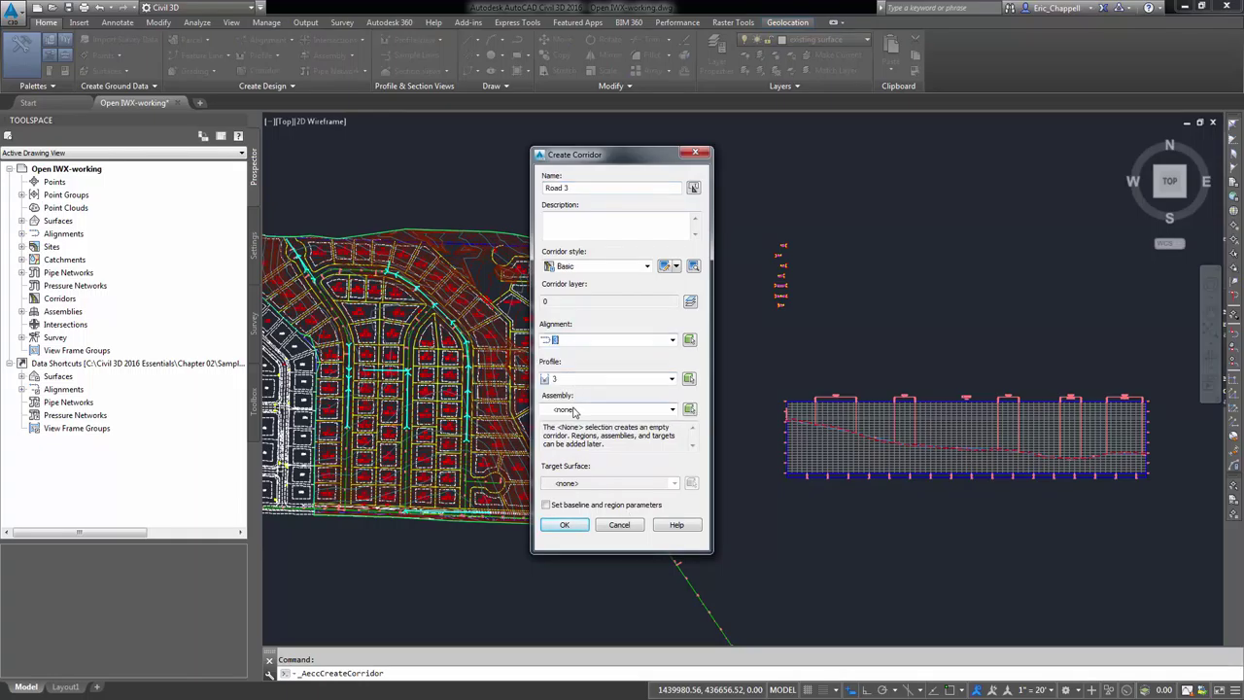
left_click(574, 409)
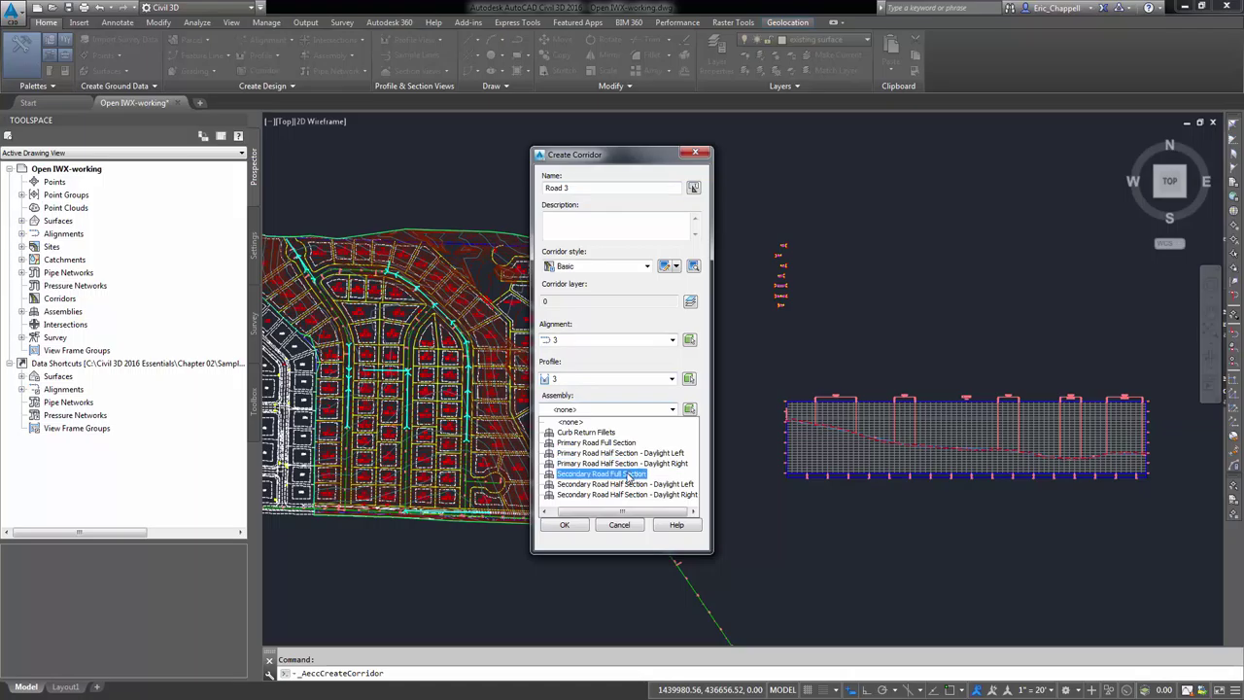
left_click(596, 442)
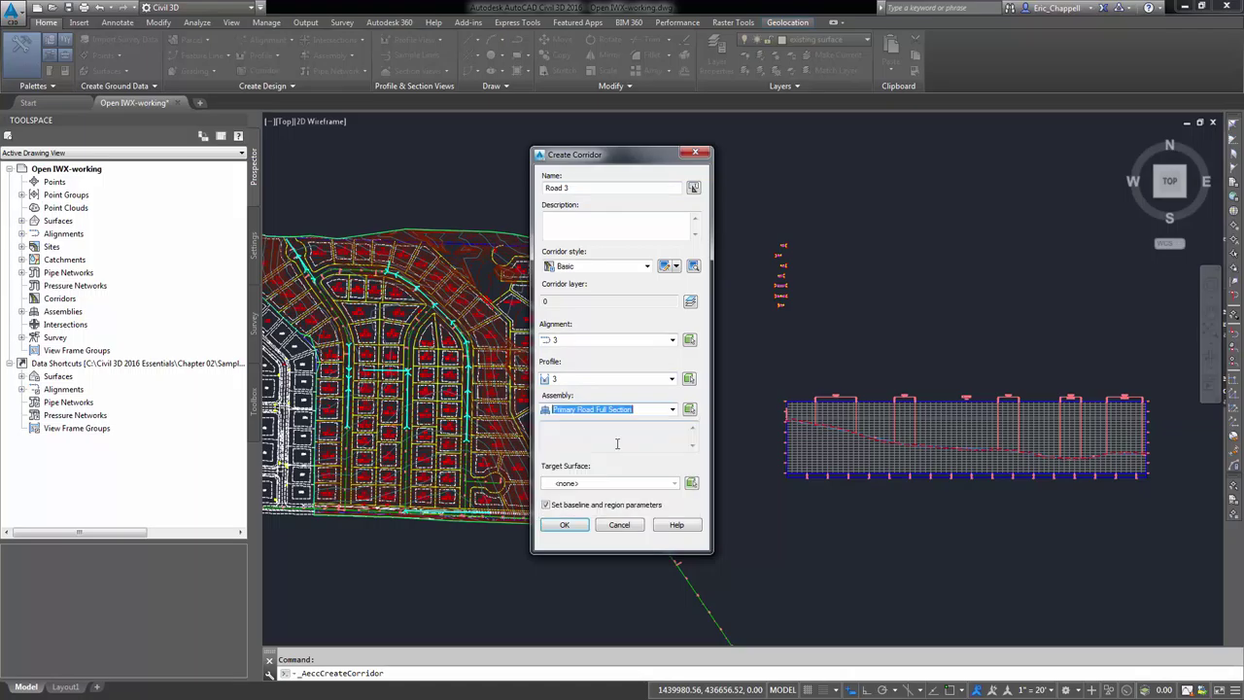
left_click(618, 482)
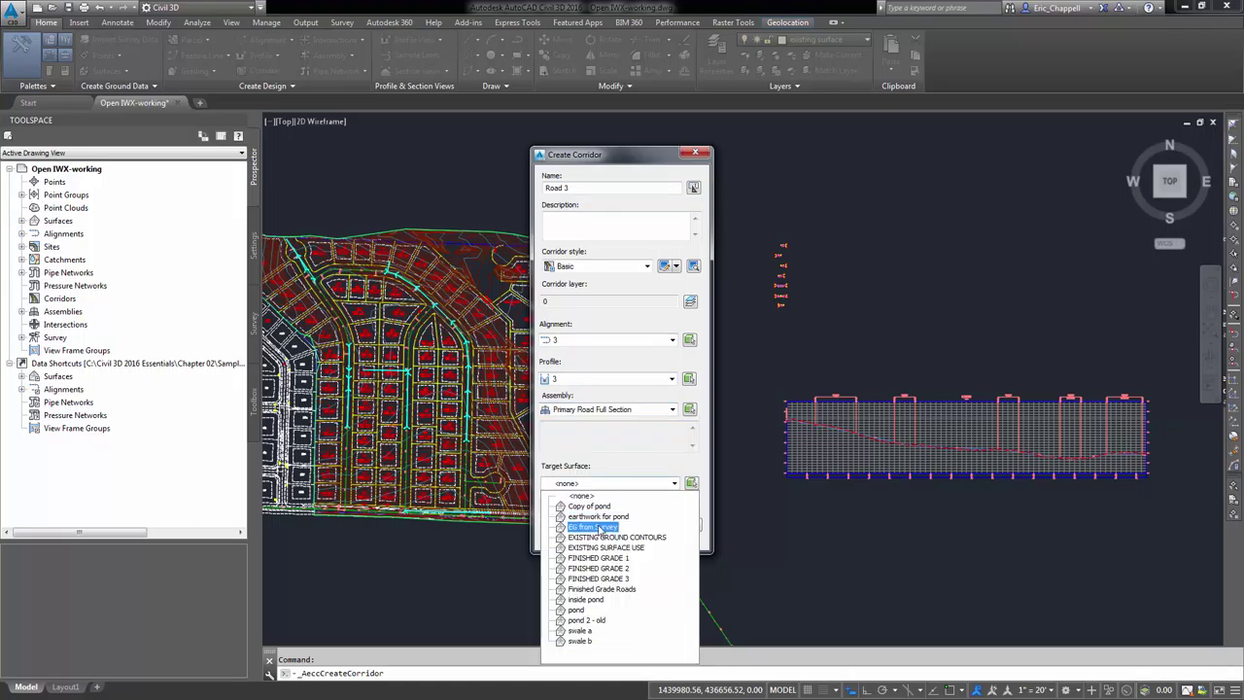
left_click(600, 525)
left_click(546, 504)
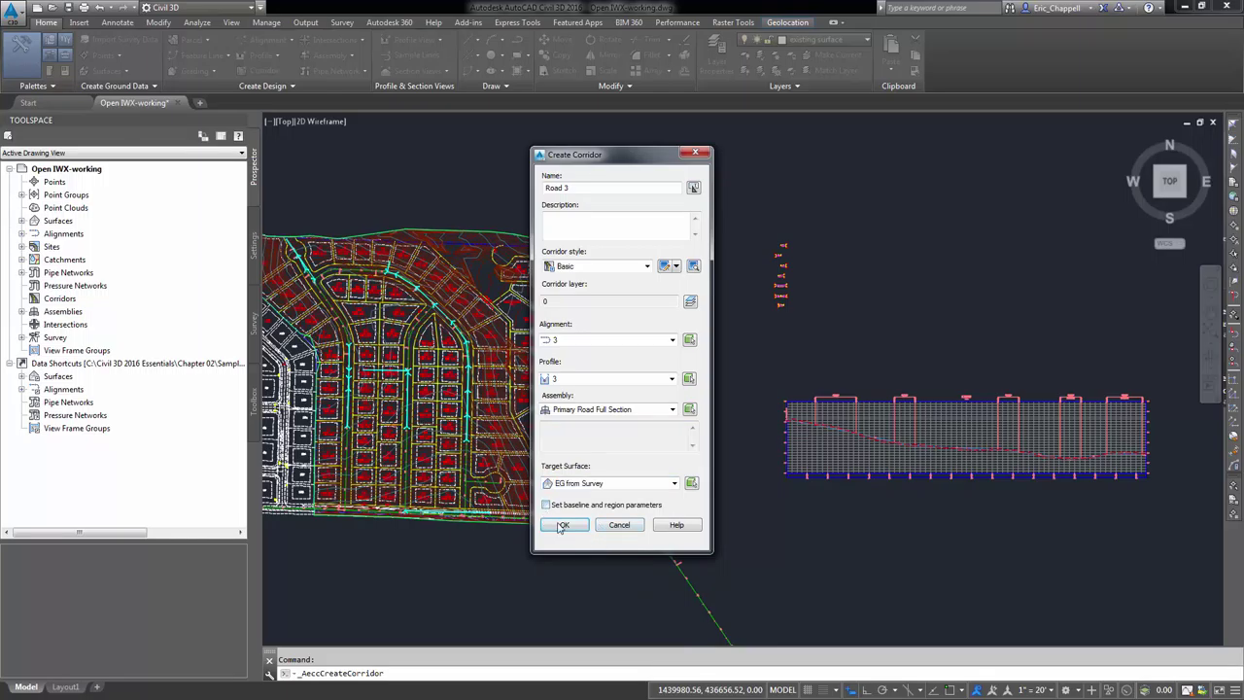
left_click(564, 525)
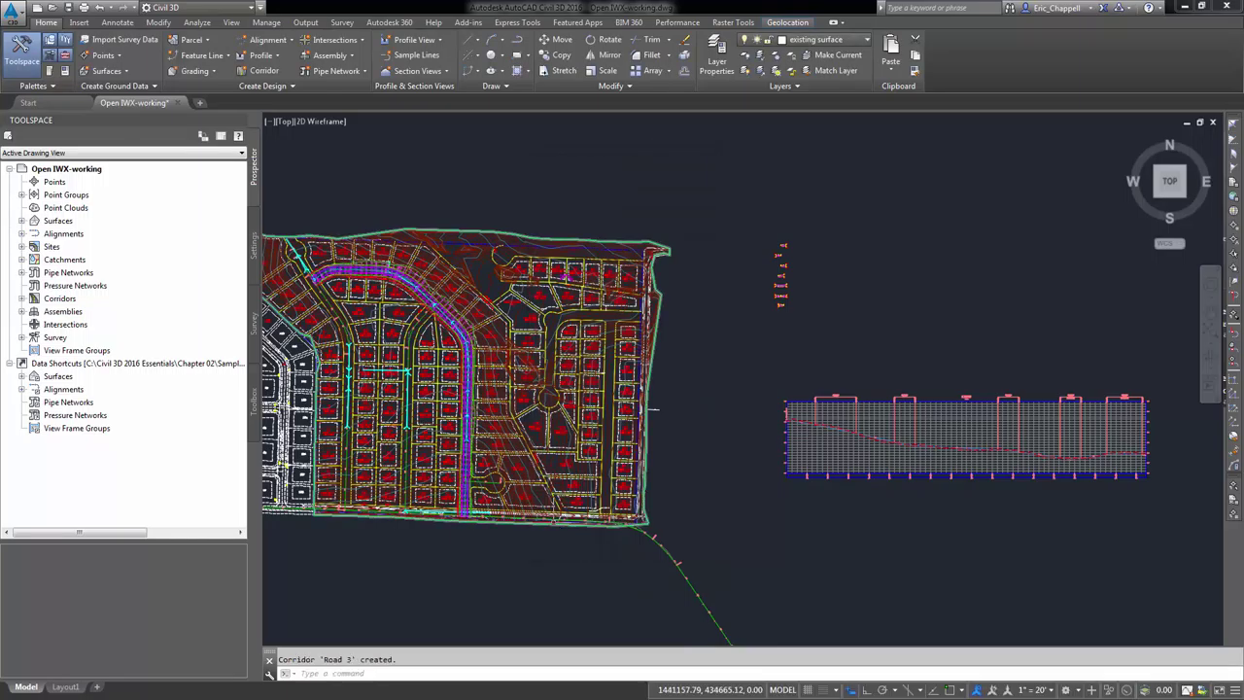
scroll(342, 329, "up", 7)
scroll(342, 328, "up", 3)
key("Escape")
Select the Road 3 corridor and grab its start grip, then cancel without stretching
scroll(527, 307, "up", 3)
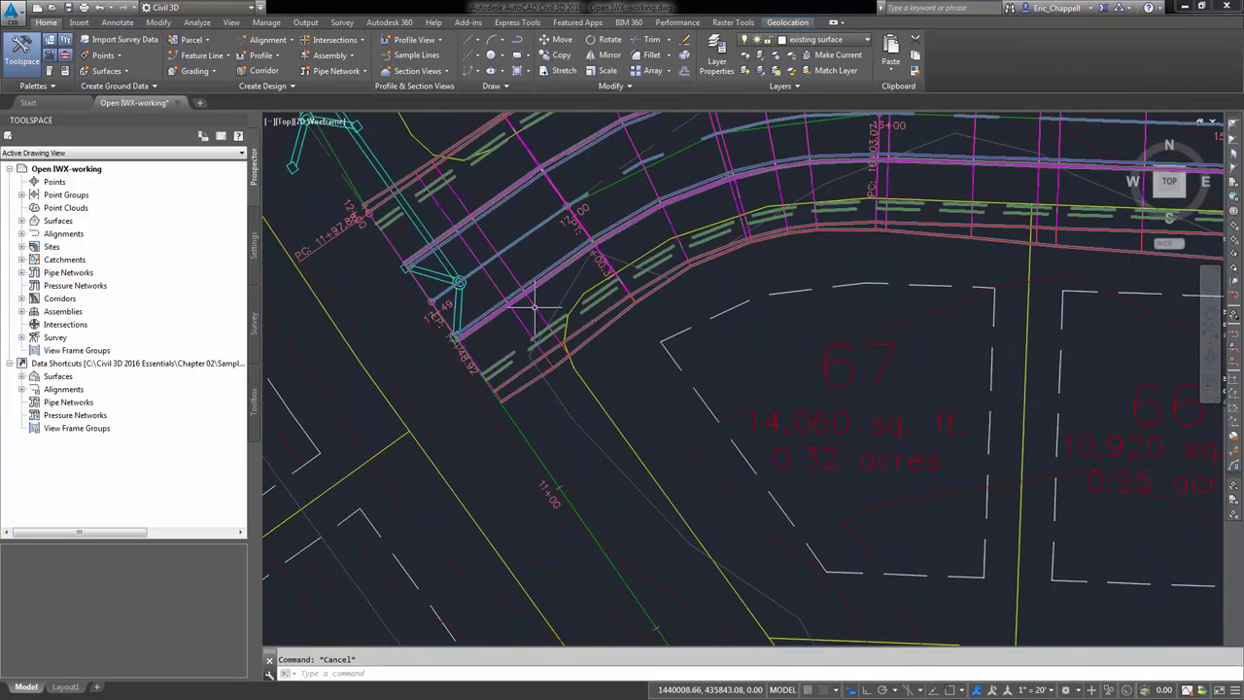
left_click(532, 309)
scroll(539, 364, "down", 5)
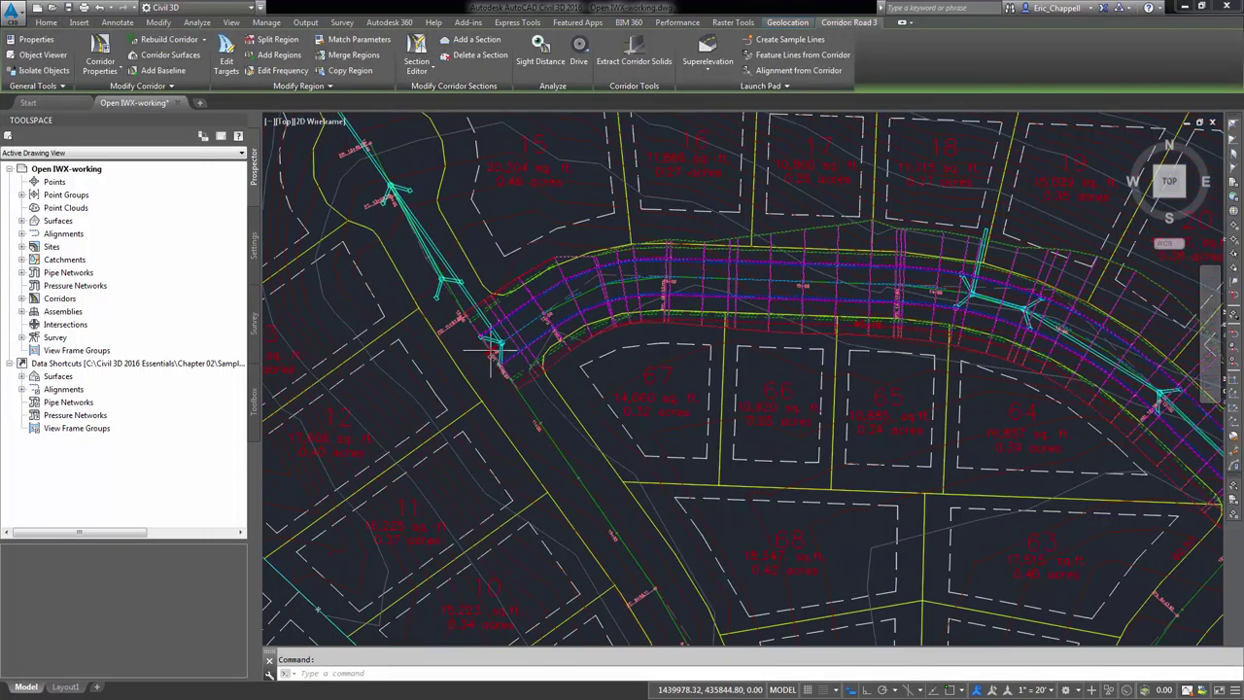
left_click(495, 349)
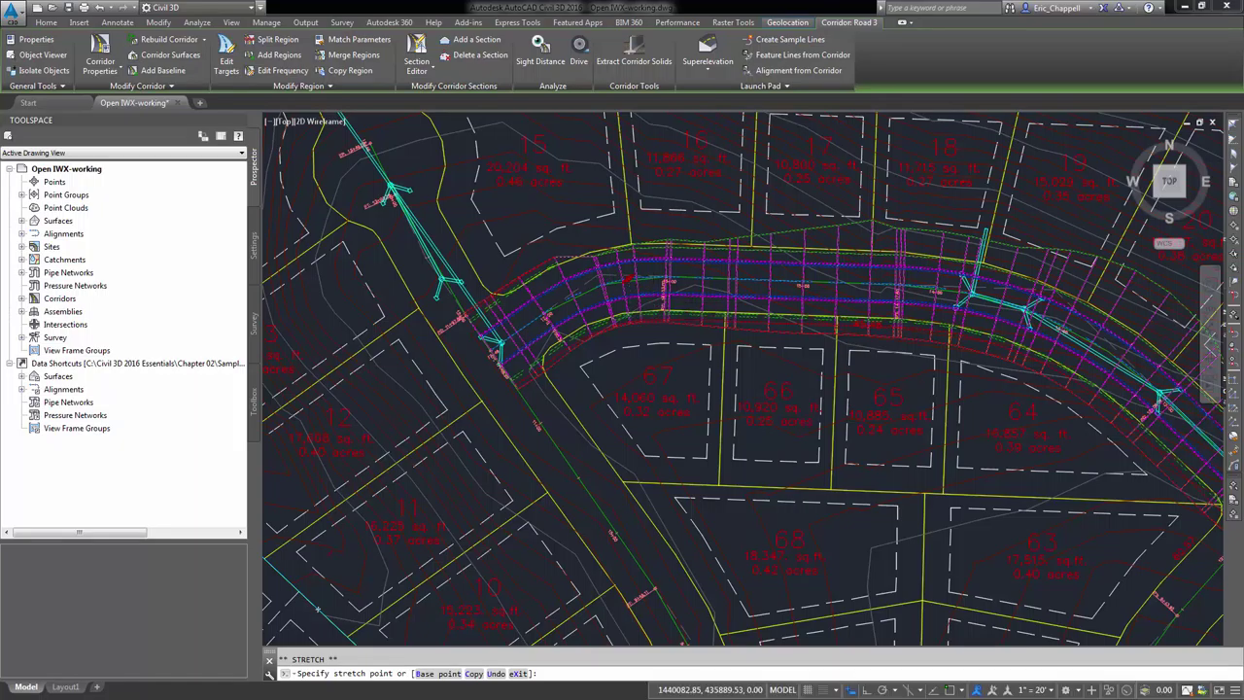
key("Escape")
key("Escape")
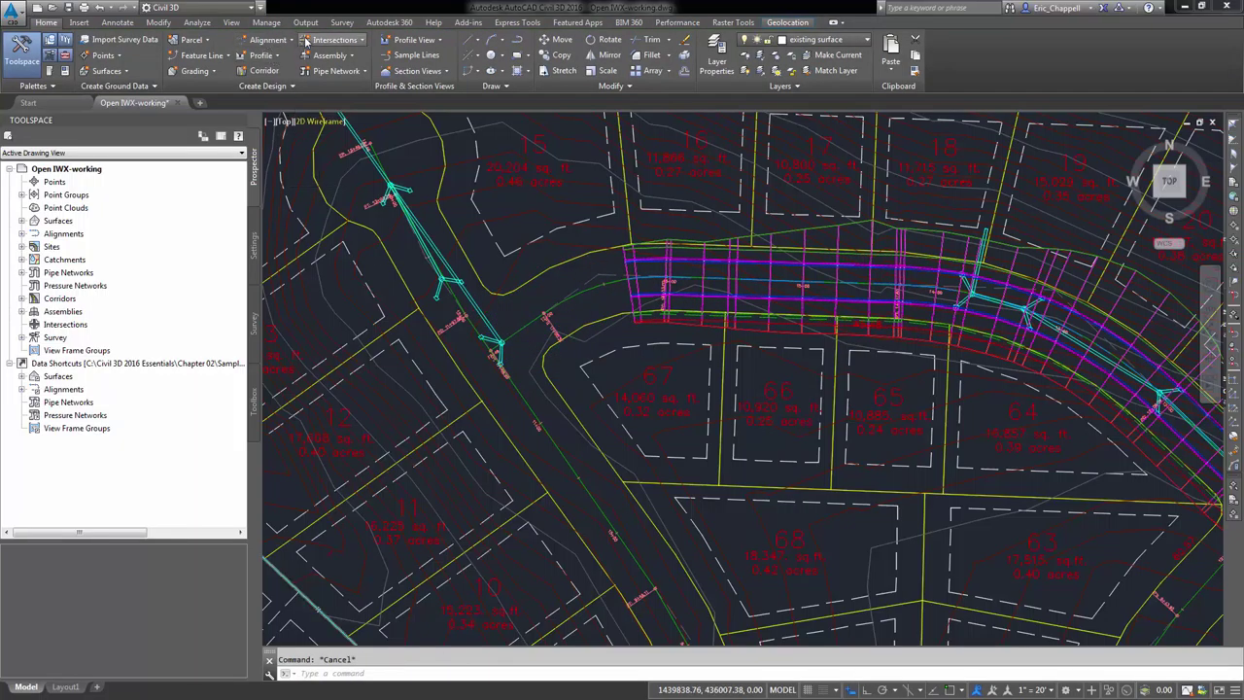
Create the intersection, adding its corridor regions to Road 3 and daylighting to EG from Survey
left_click(333, 39)
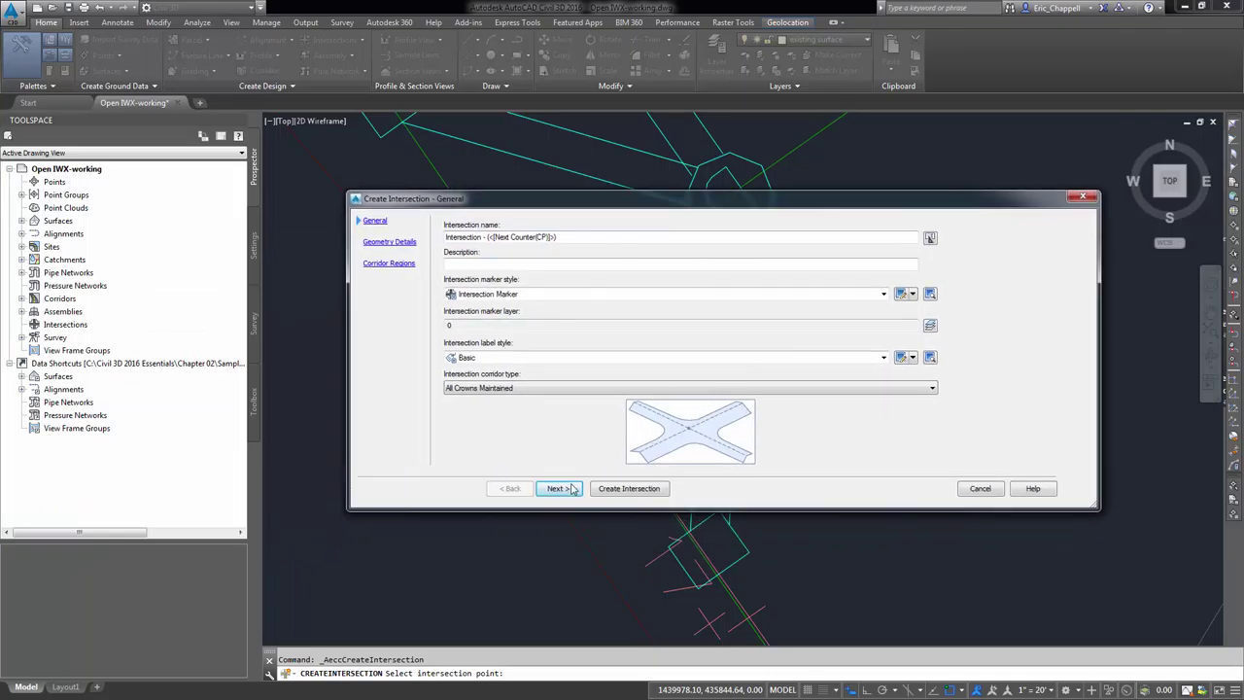
left_click(568, 492)
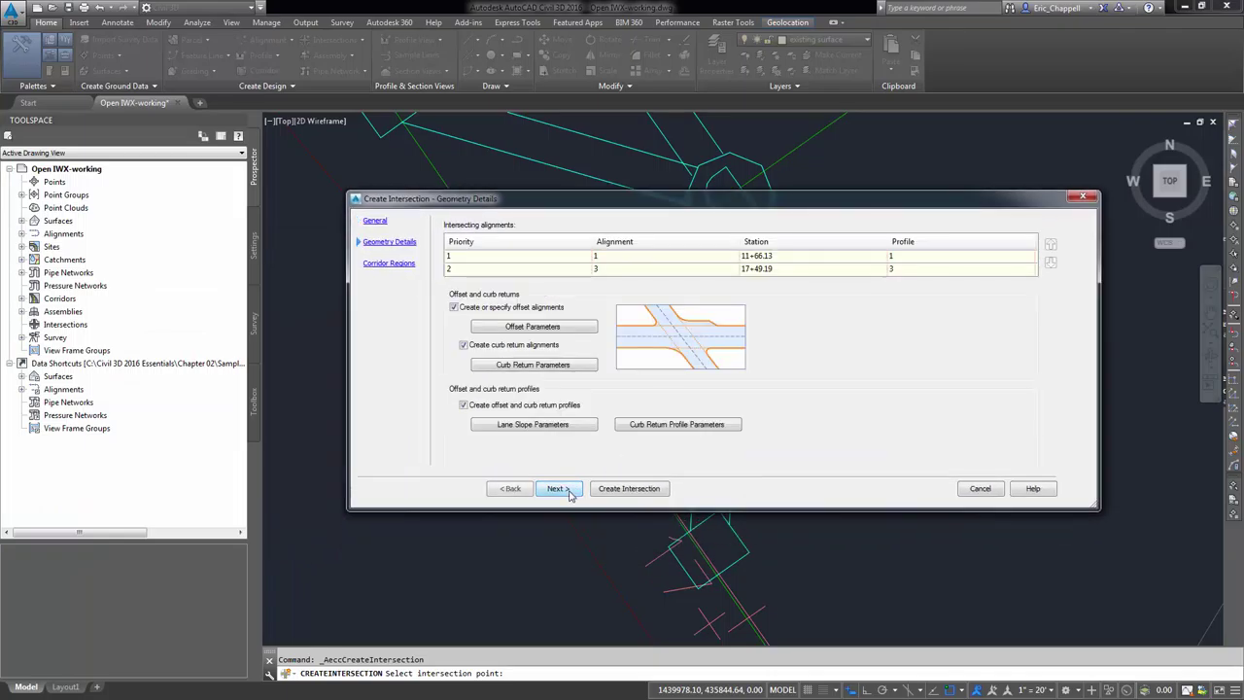
left_click(569, 494)
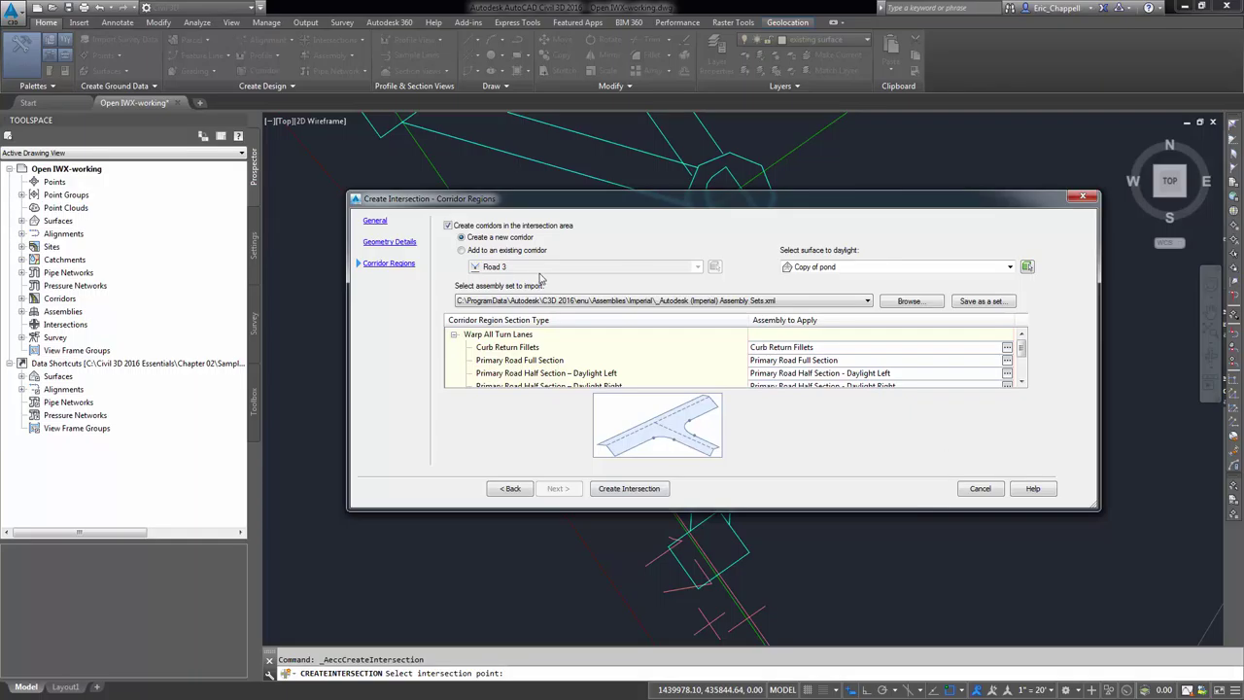
left_click(461, 251)
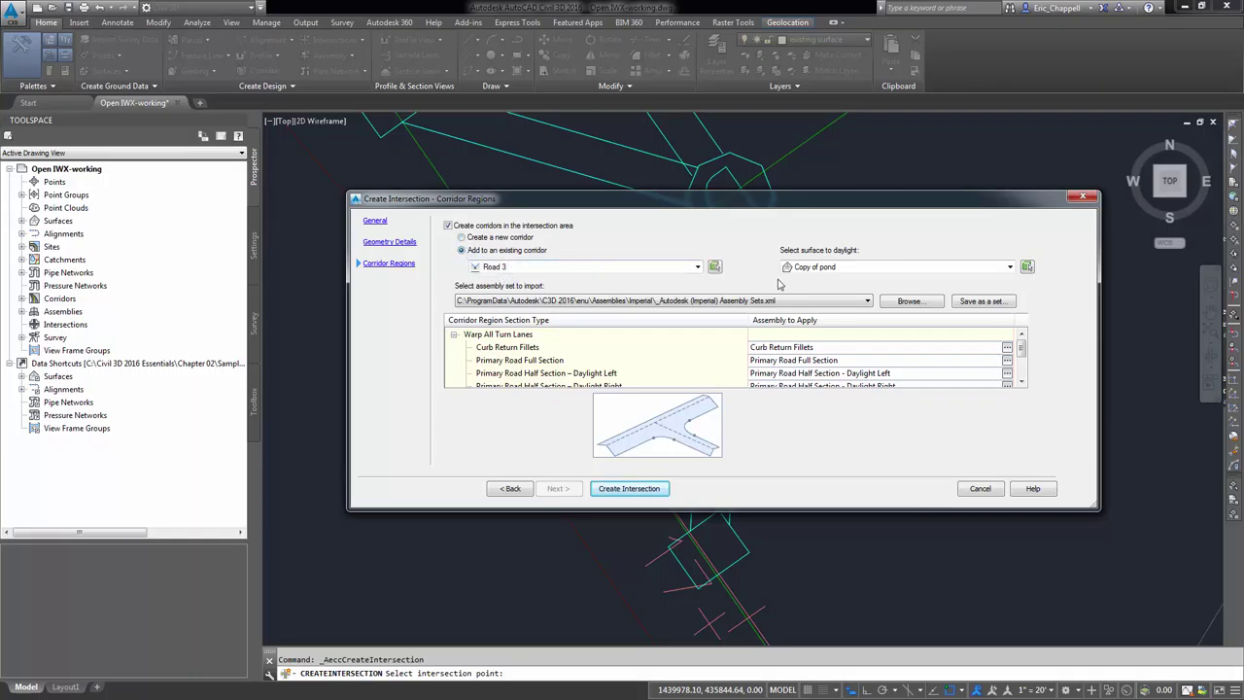
left_click(831, 272)
left_click(838, 309)
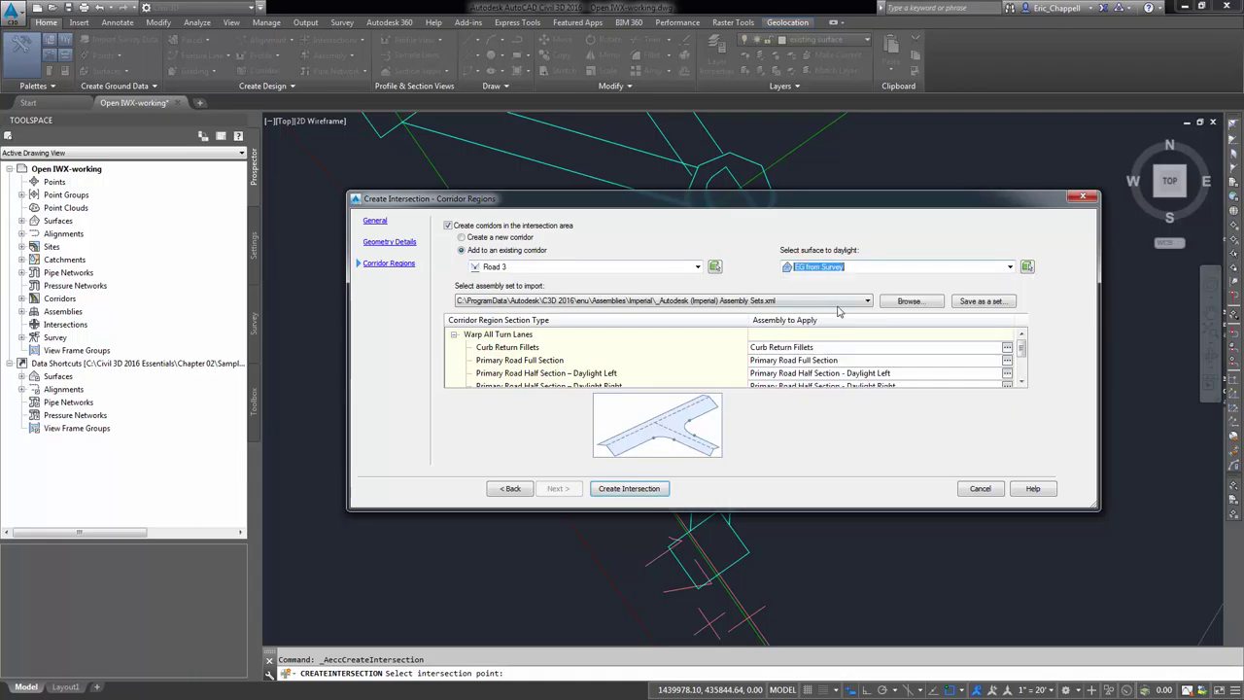
left_click(650, 493)
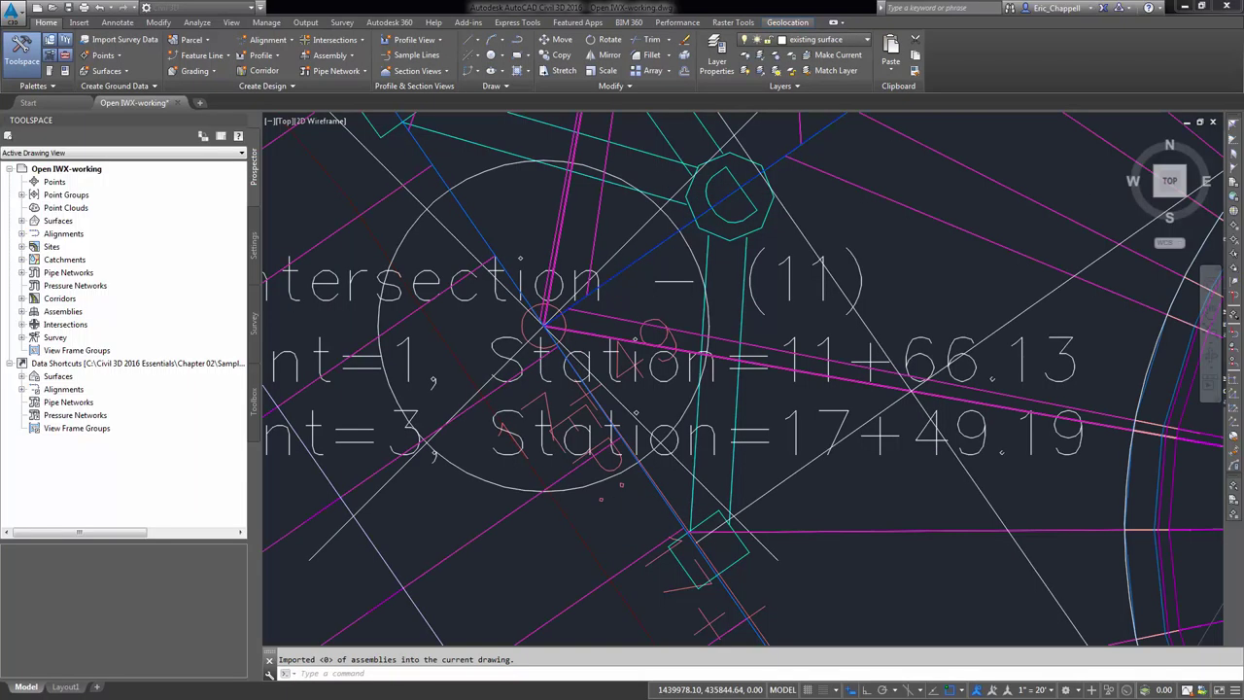
key("Escape")
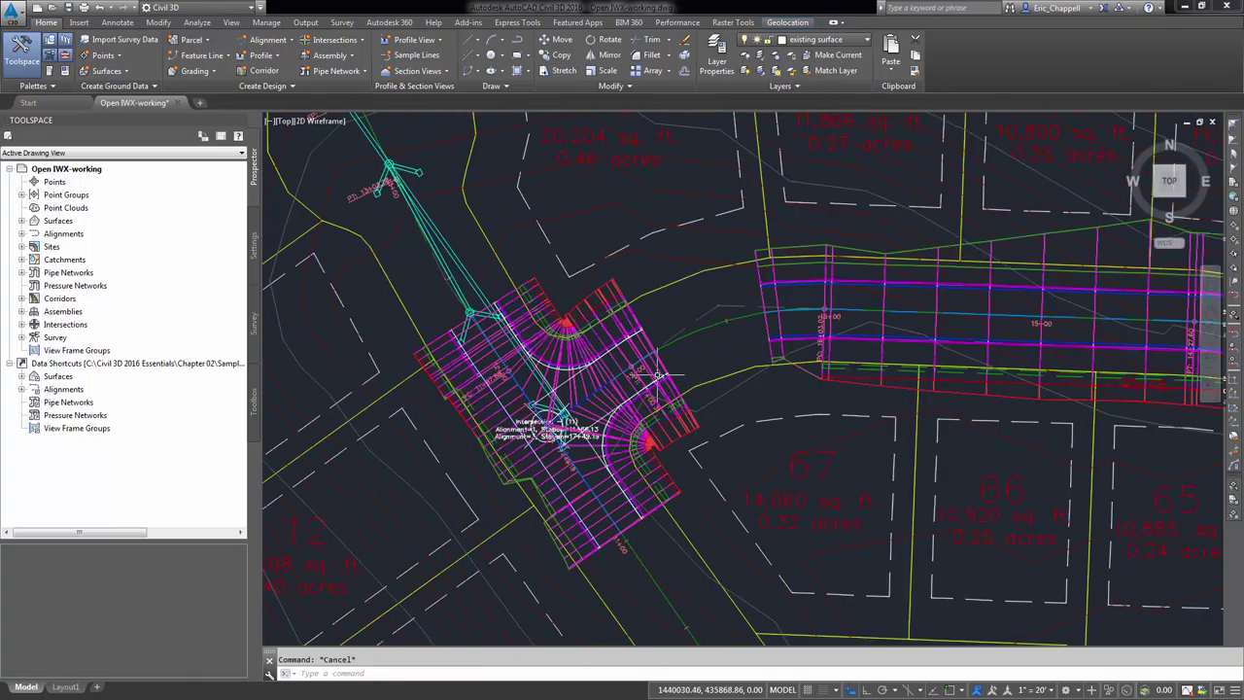
Drag Road 3's start grip to the intersection so the two corridors meet
left_click(658, 373)
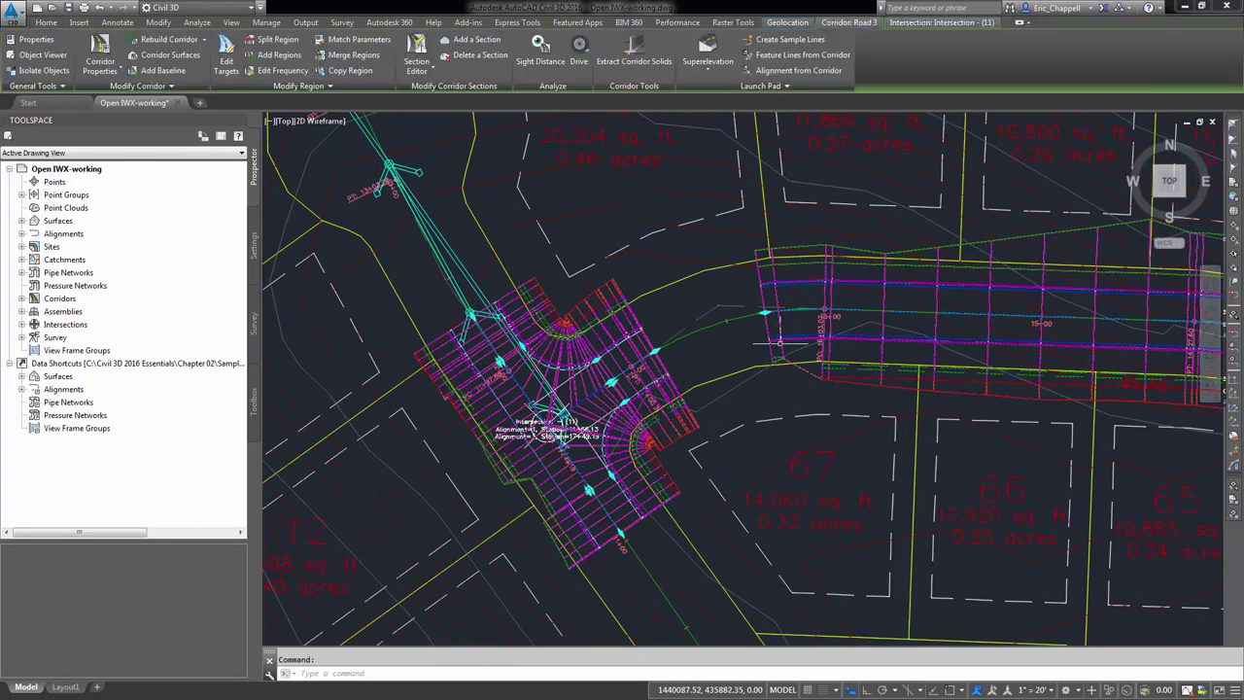
left_click(656, 351)
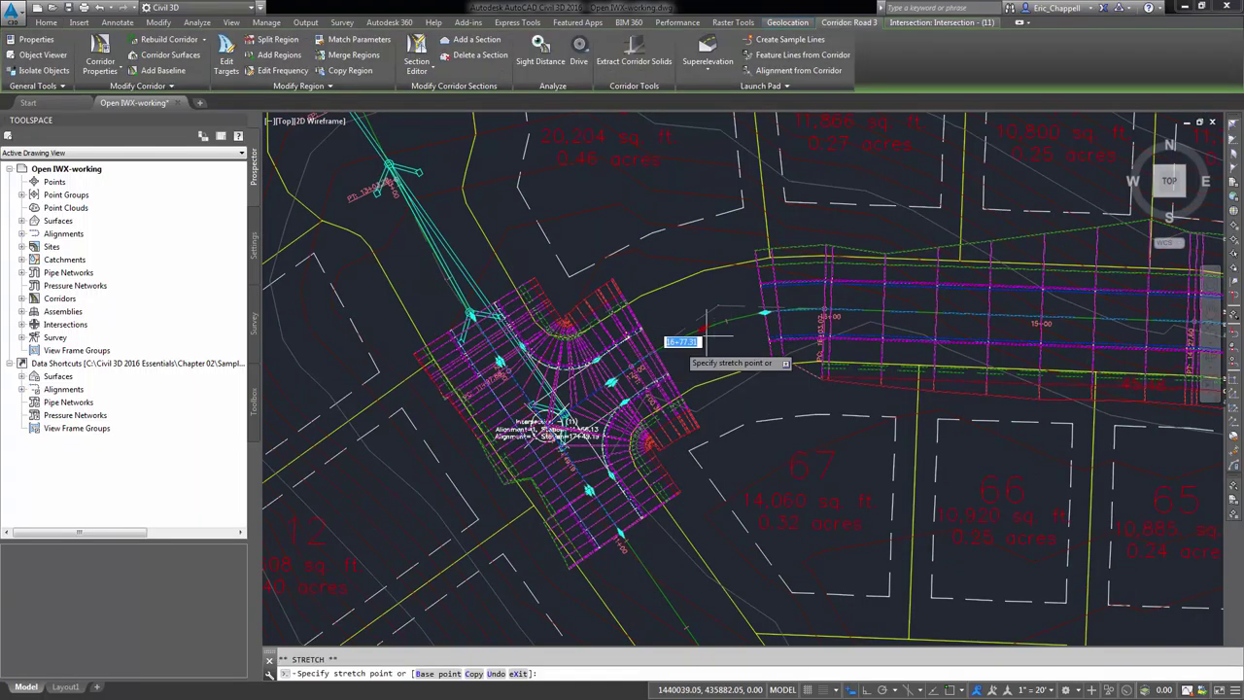
left_click(765, 311)
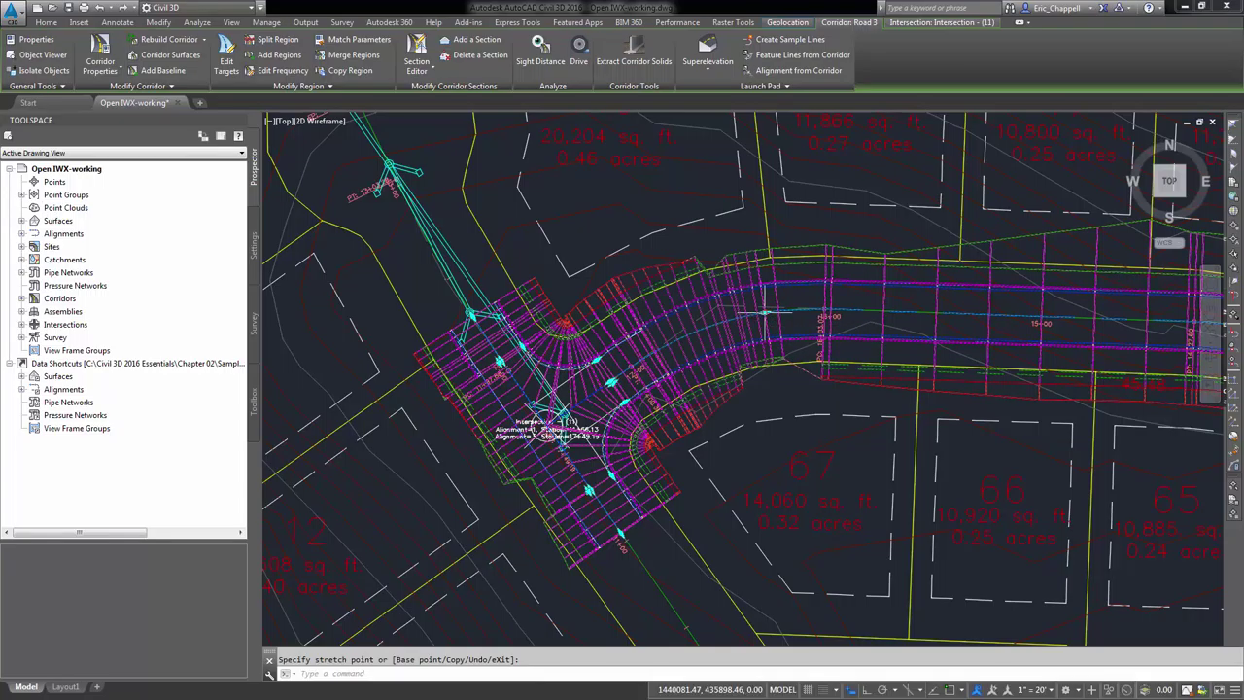
key("Escape")
scroll(659, 457, "down", 5)
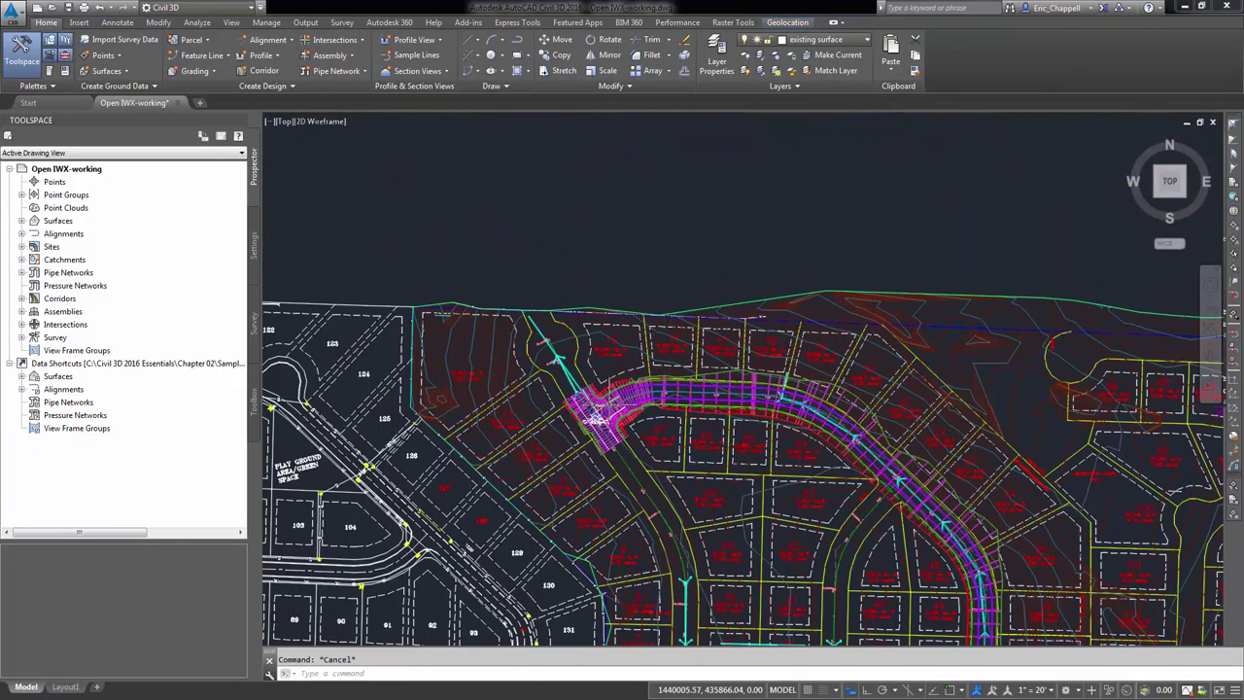
middle_click_drag(748, 466, 600, 307)
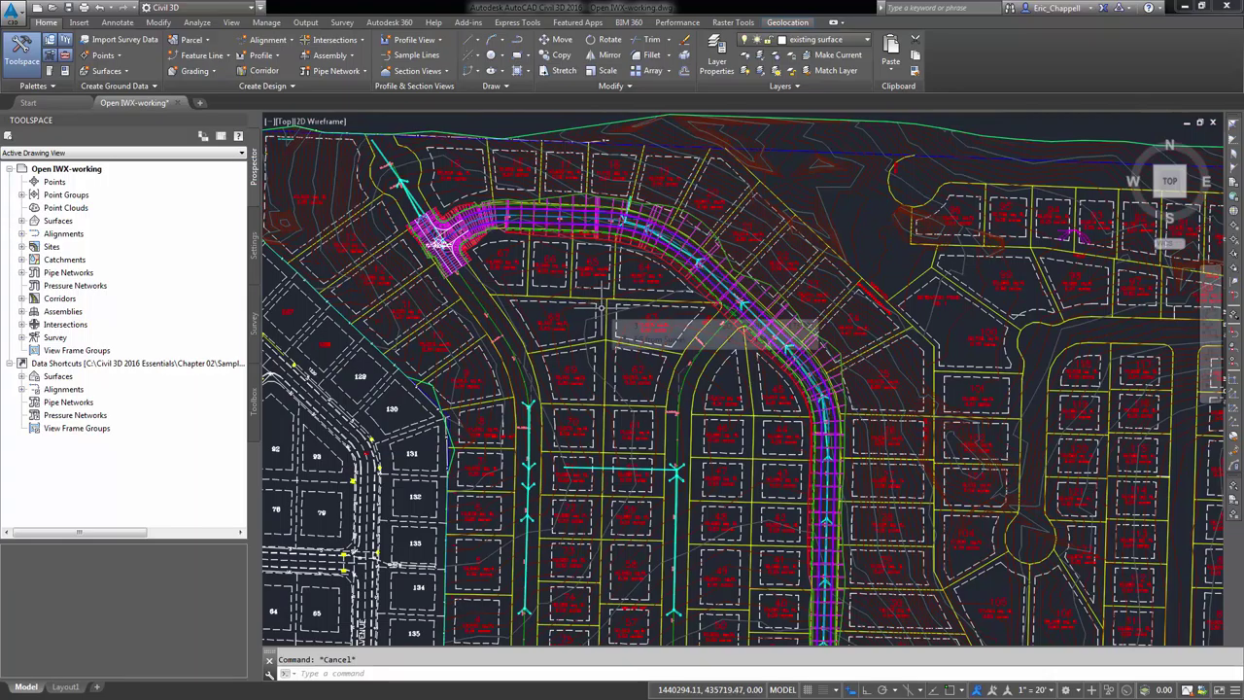
middle_click_drag(683, 415, 662, 346)
scroll(662, 346, "down", 4)
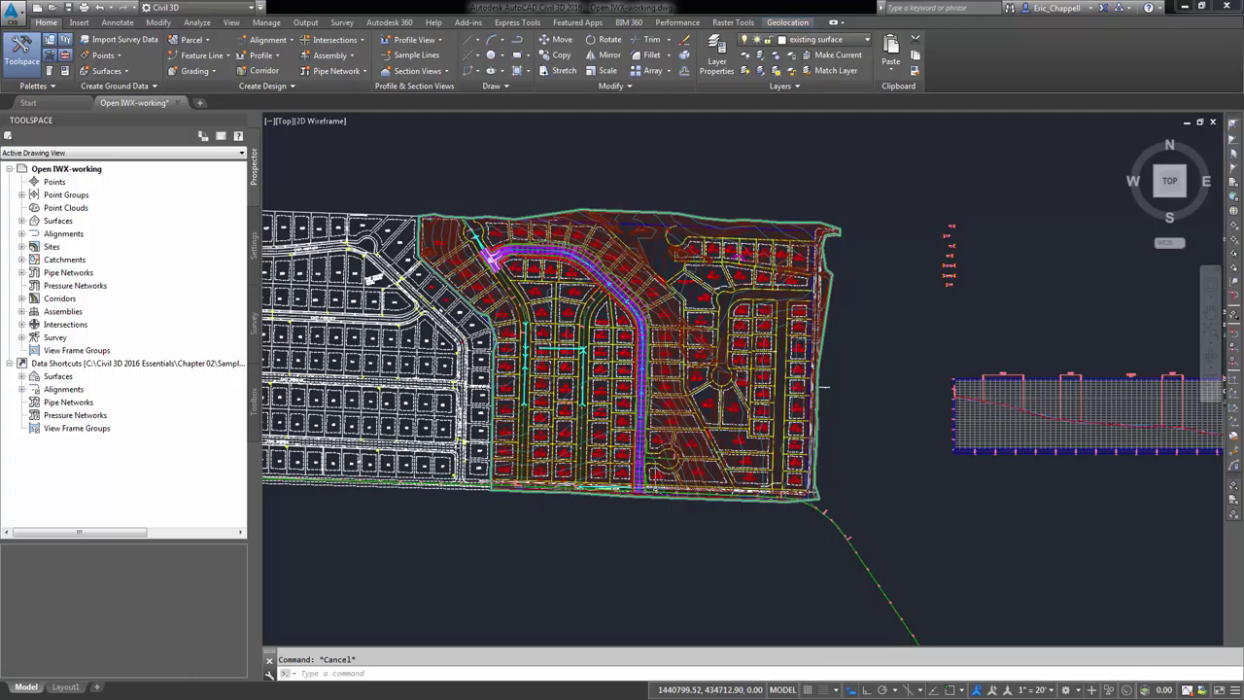
middle_click_drag(645, 550, 744, 547)
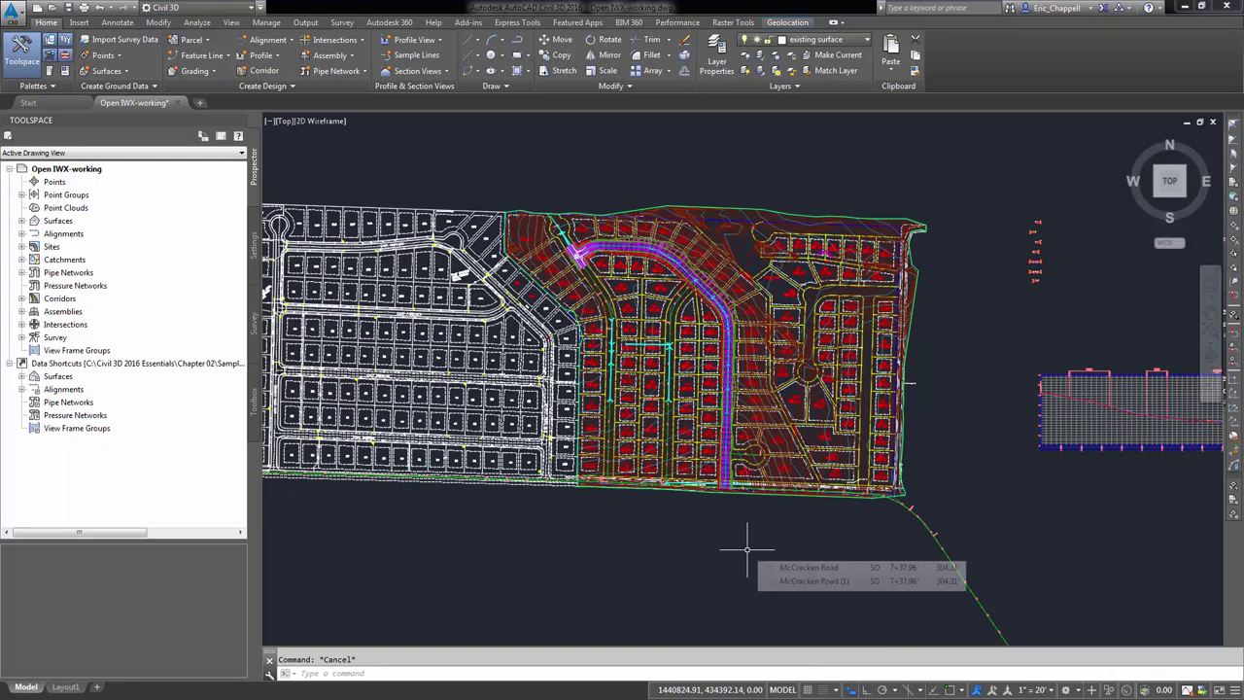